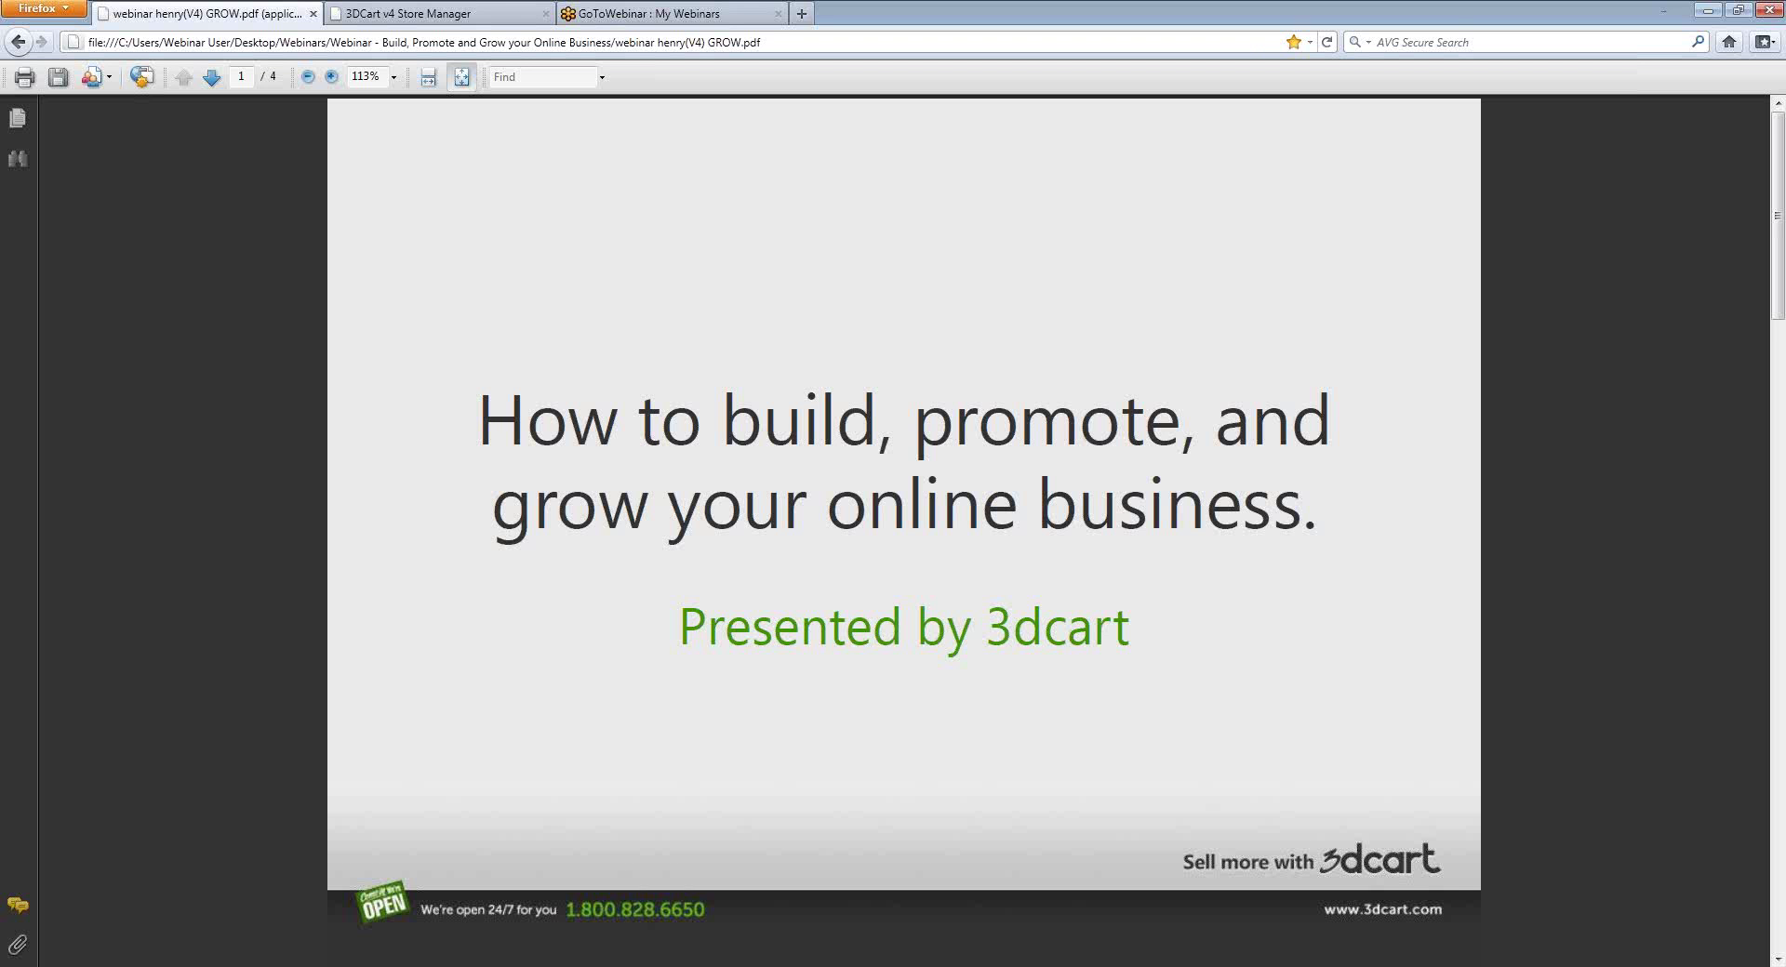
Step: Scroll the slides to page 3 (Growth) and highlight the bullet 'Make better decisions'
scroll(1099, 468, "down", 2)
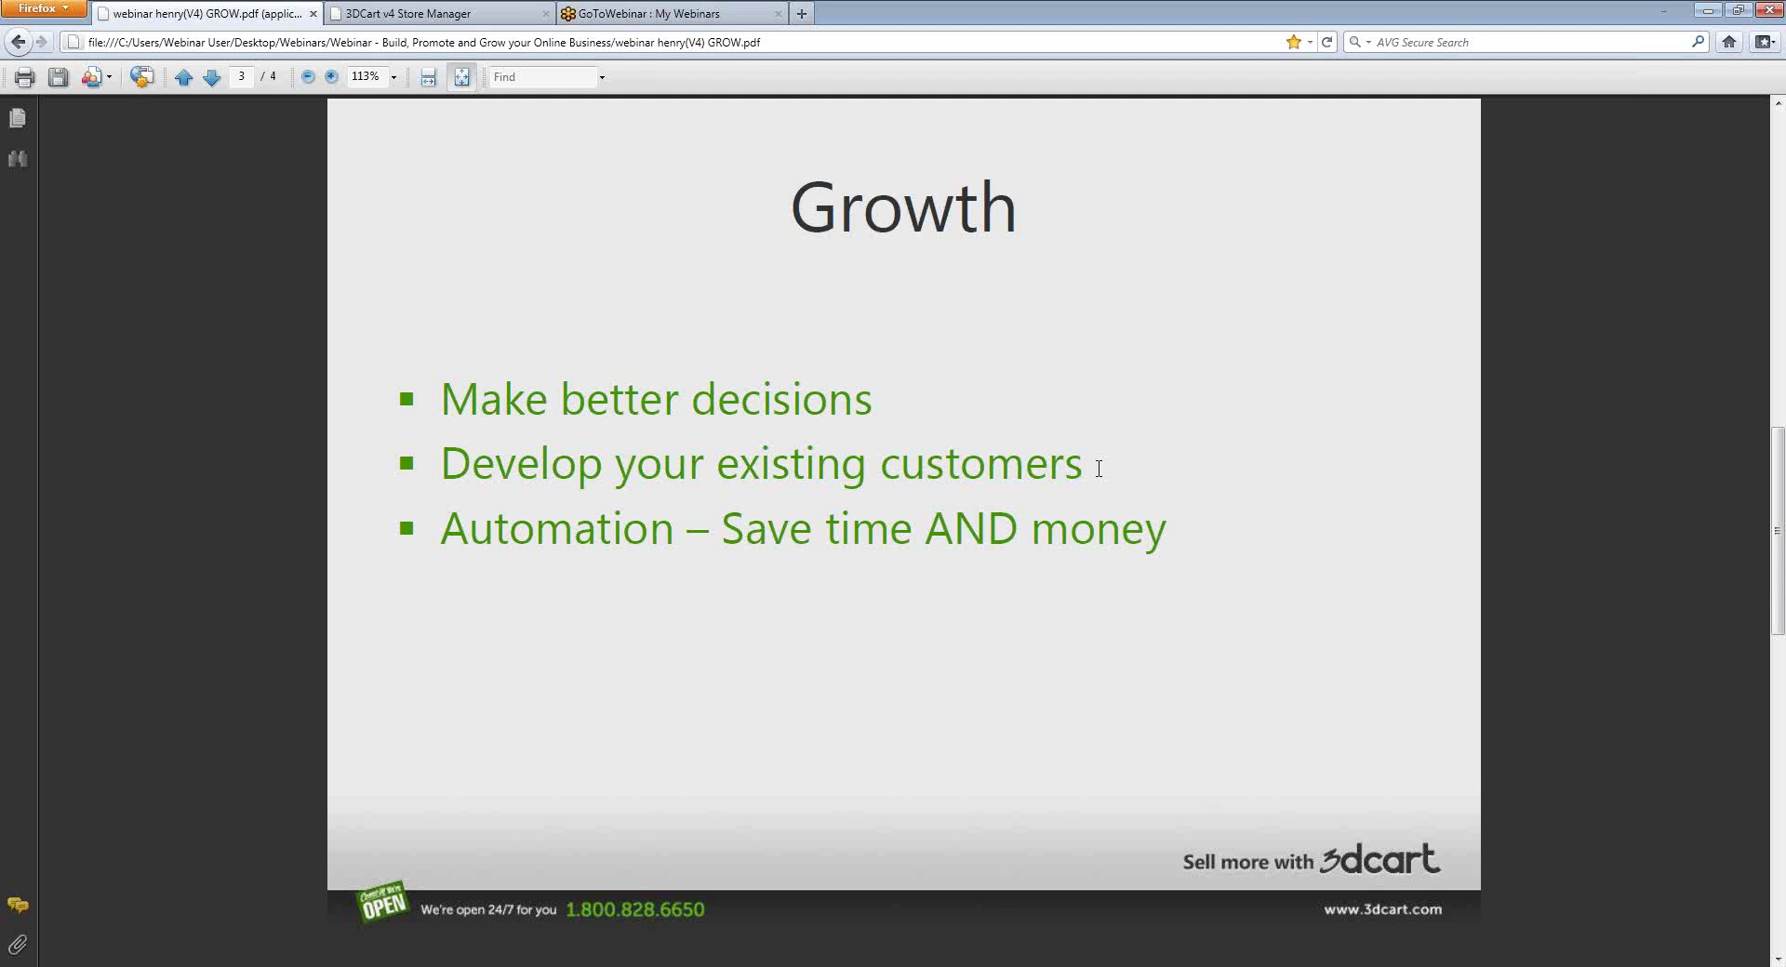
left_click(875, 398)
left_click_drag(876, 399, 440, 400)
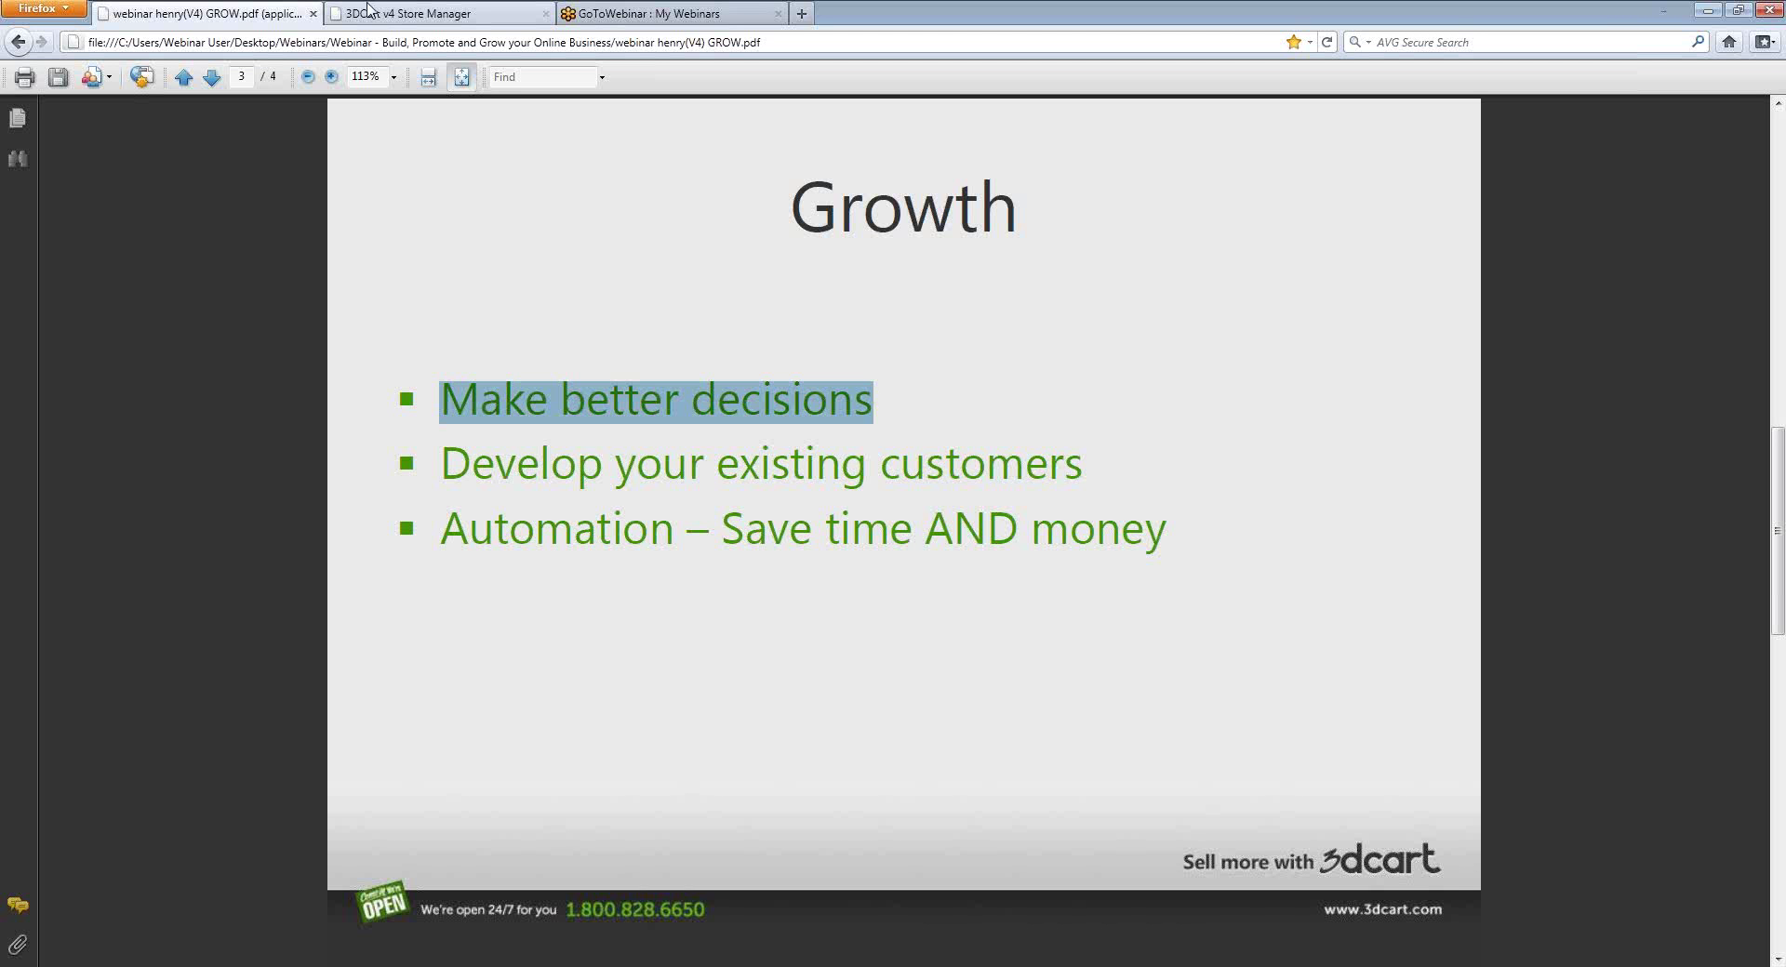
Step: Switch to the 3DCart v4 Store Manager tab to show the admin home dashboard
left_click(369, 12)
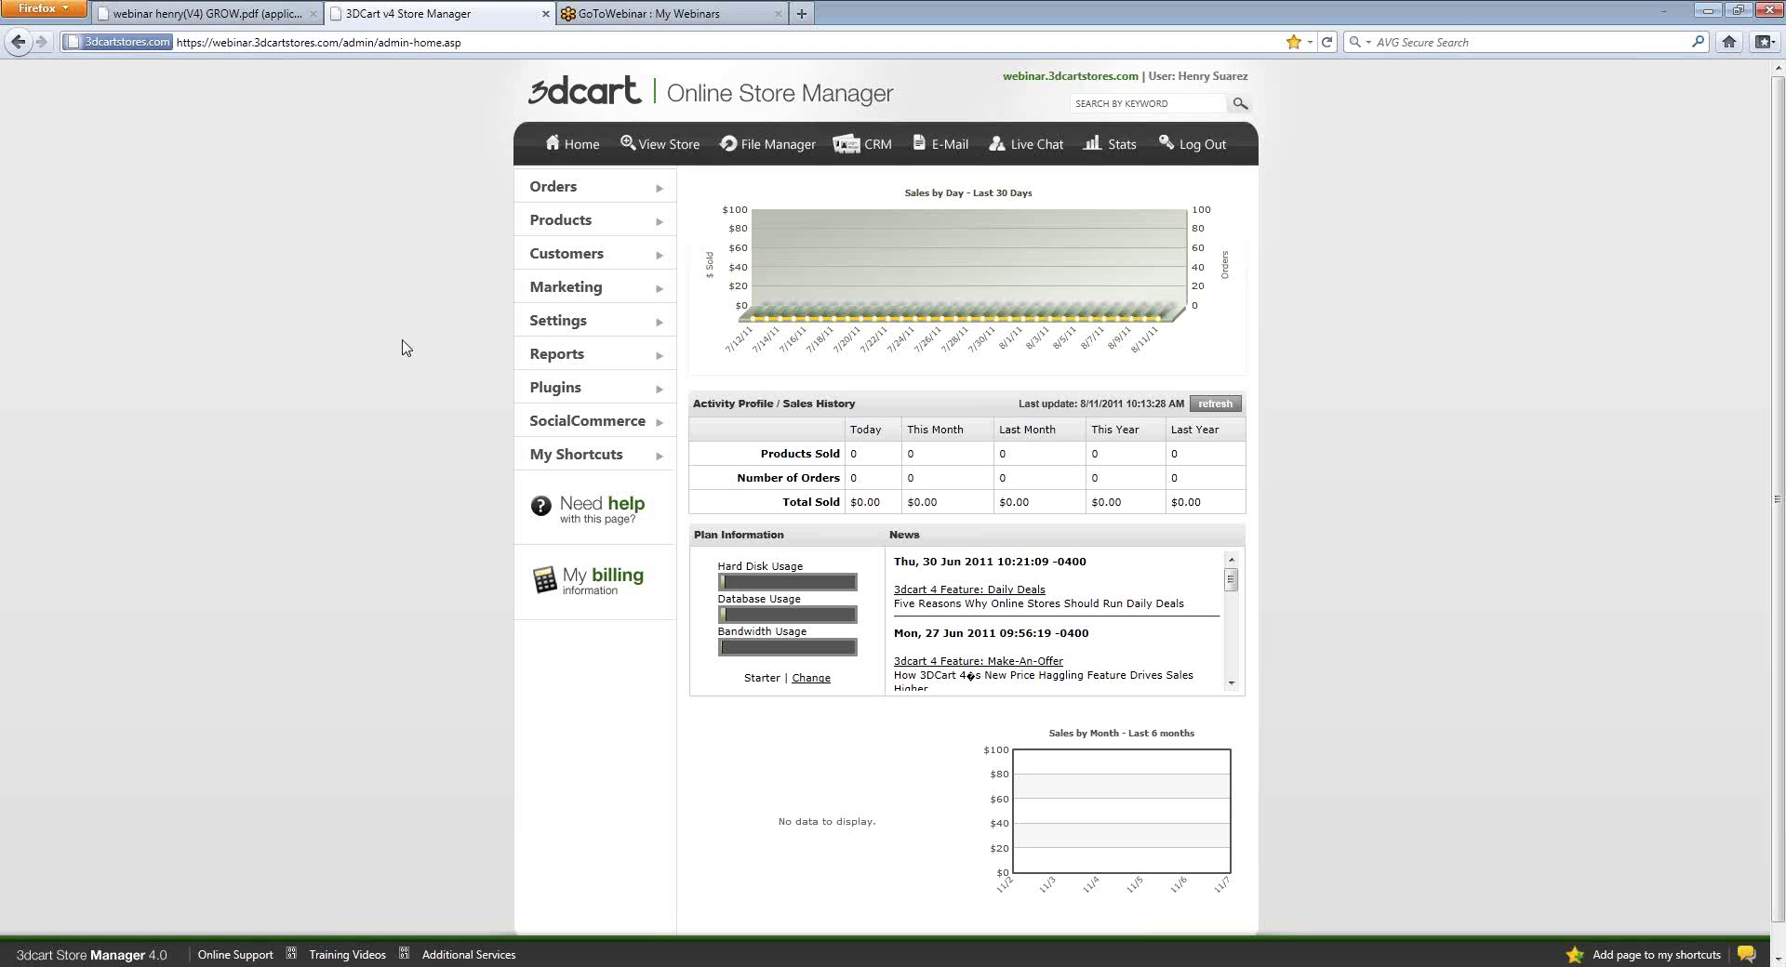
Step: Run the Profit by Order business report and move its popup window aside to the right
left_click(540, 359)
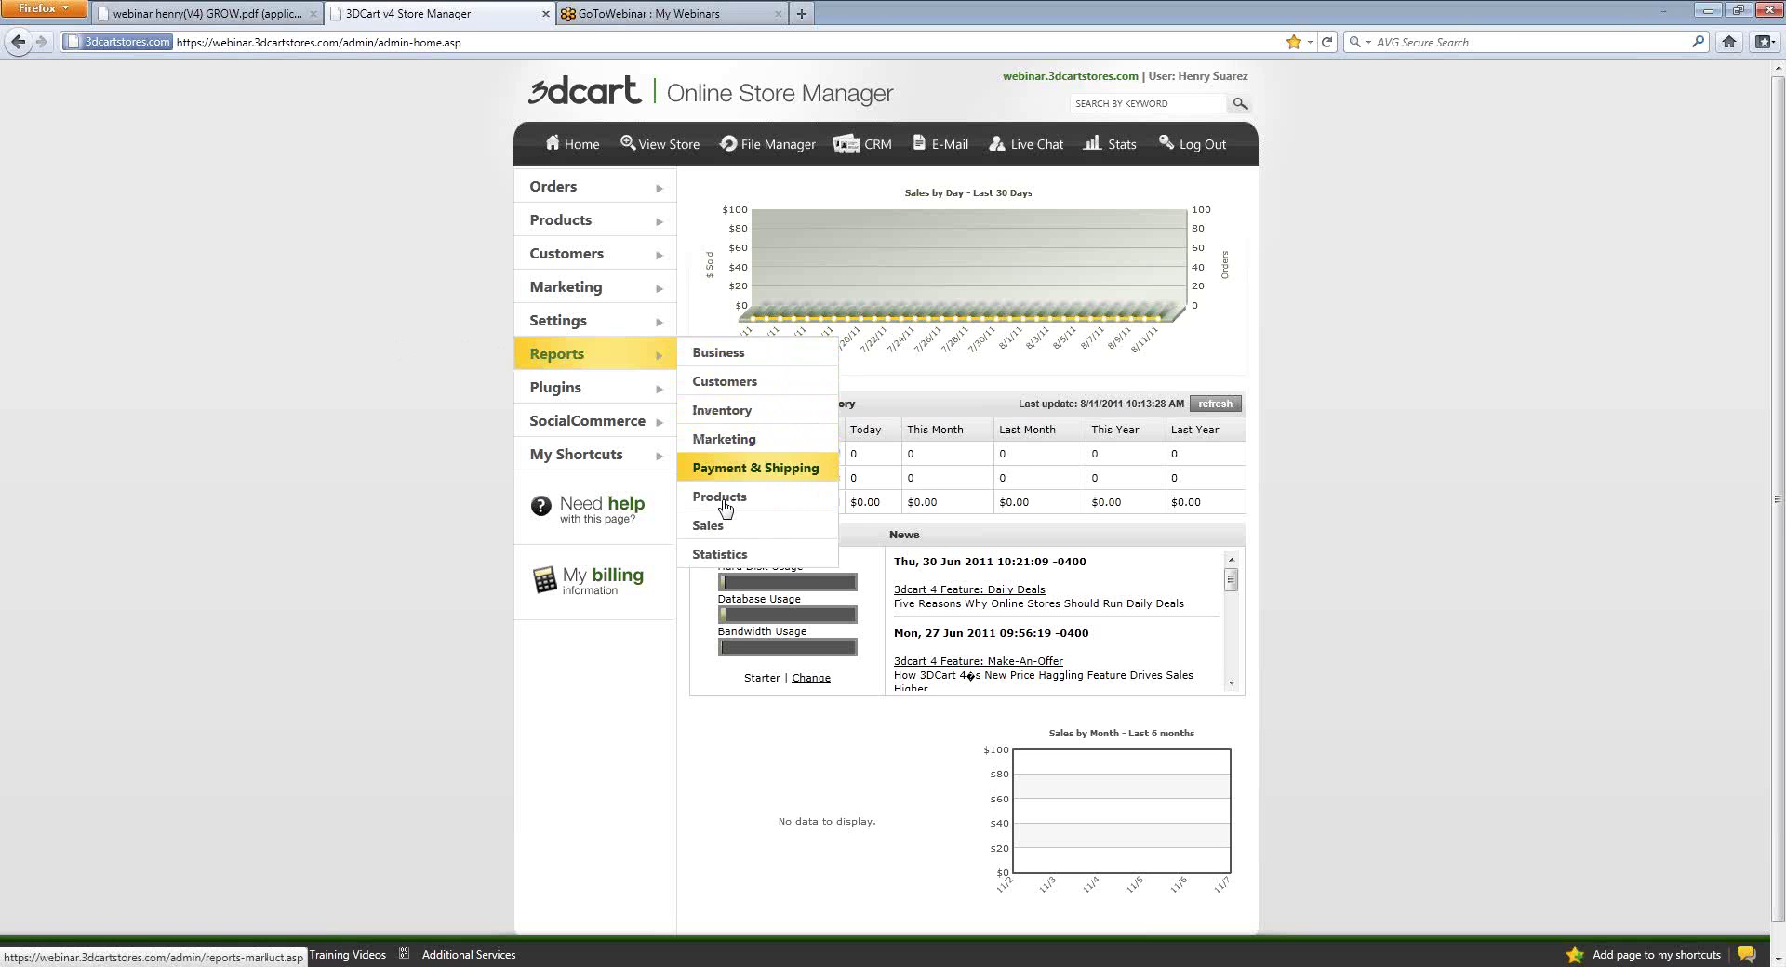
left_click(714, 359)
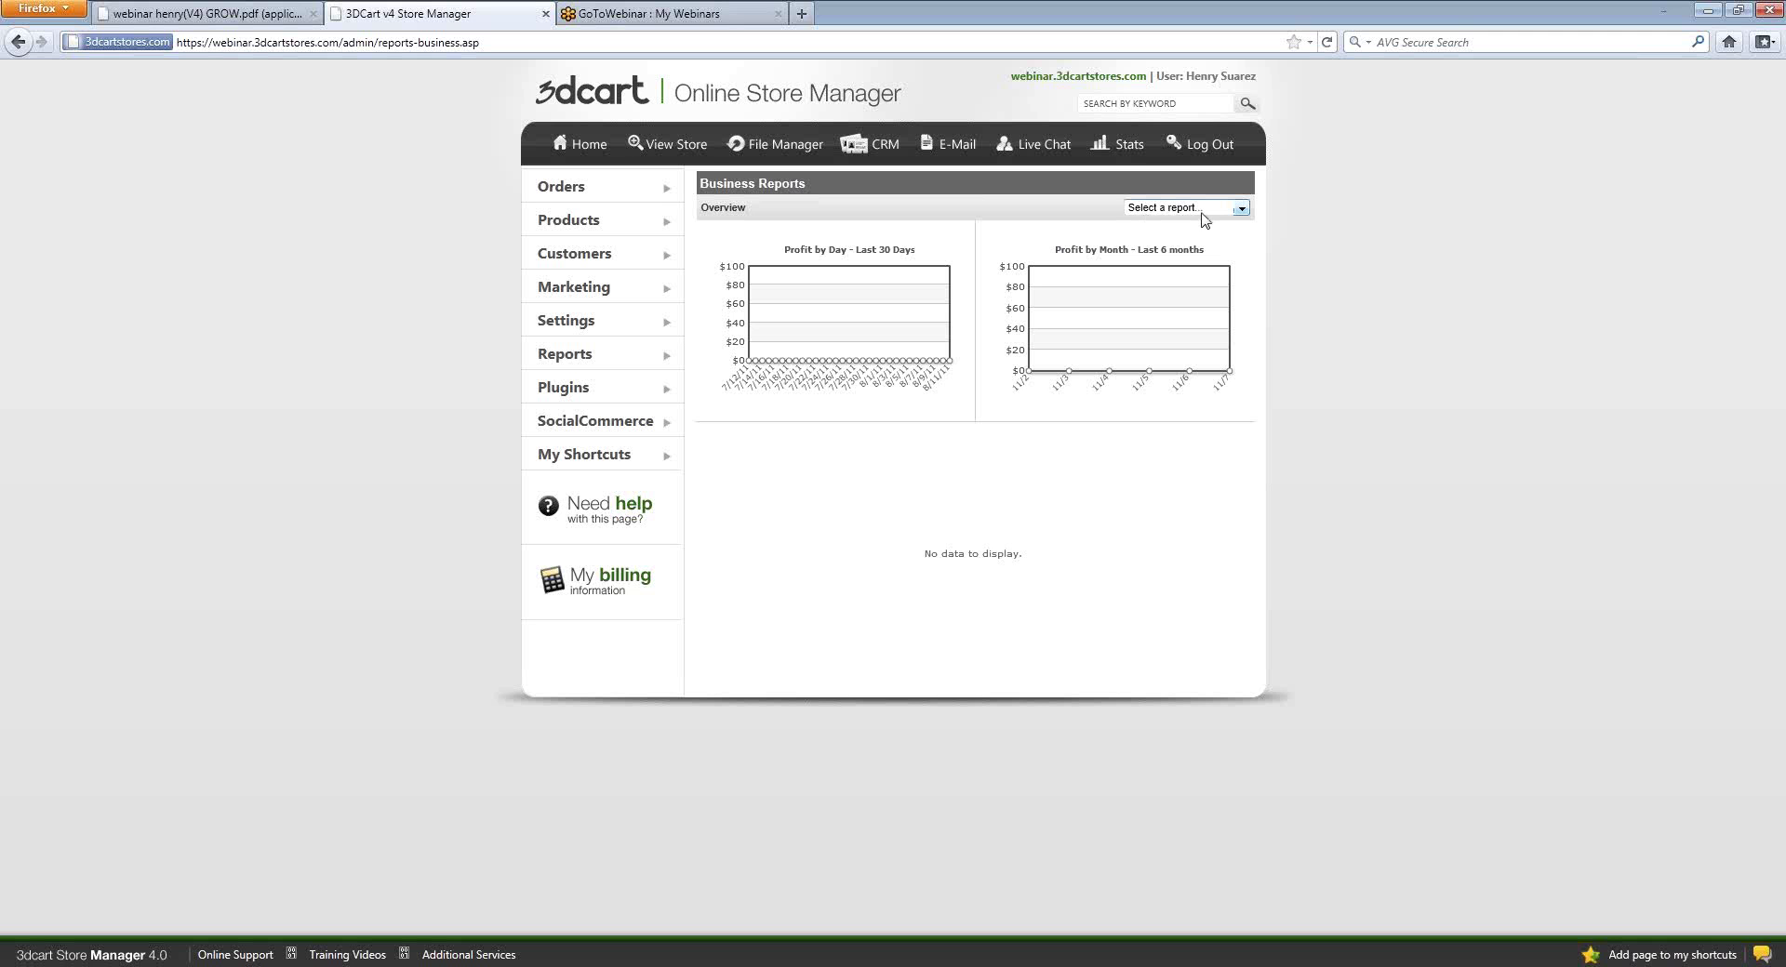
left_click(1202, 213)
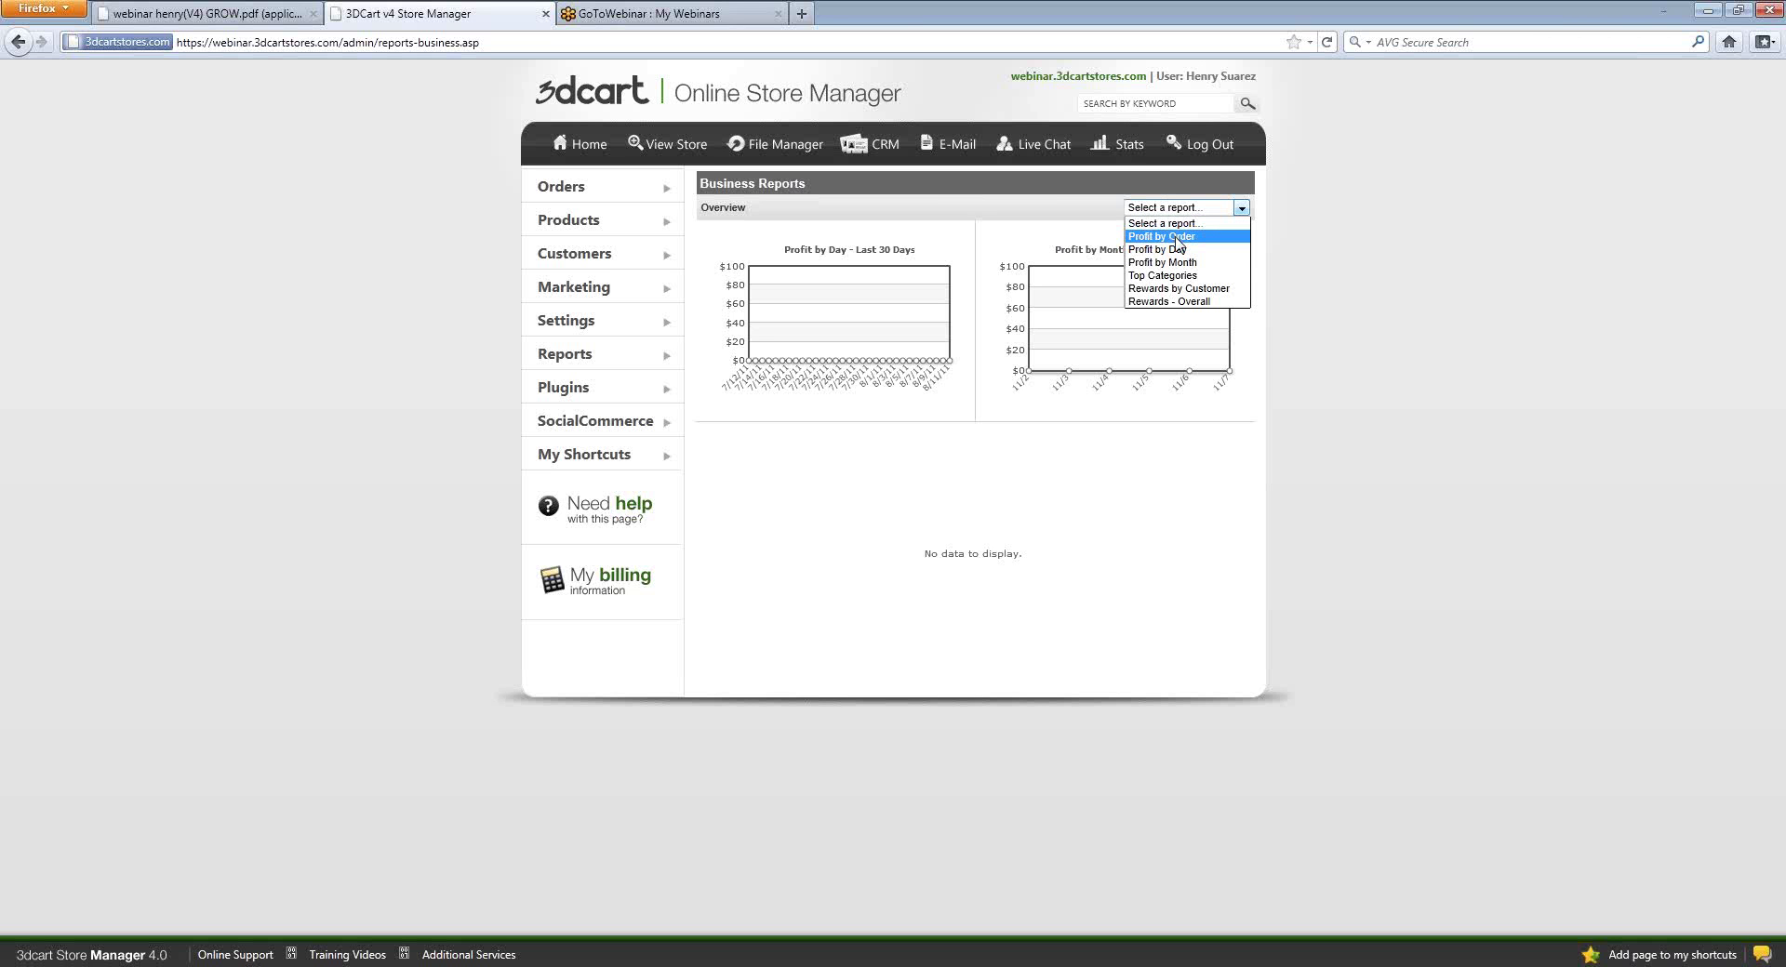
left_click(1176, 238)
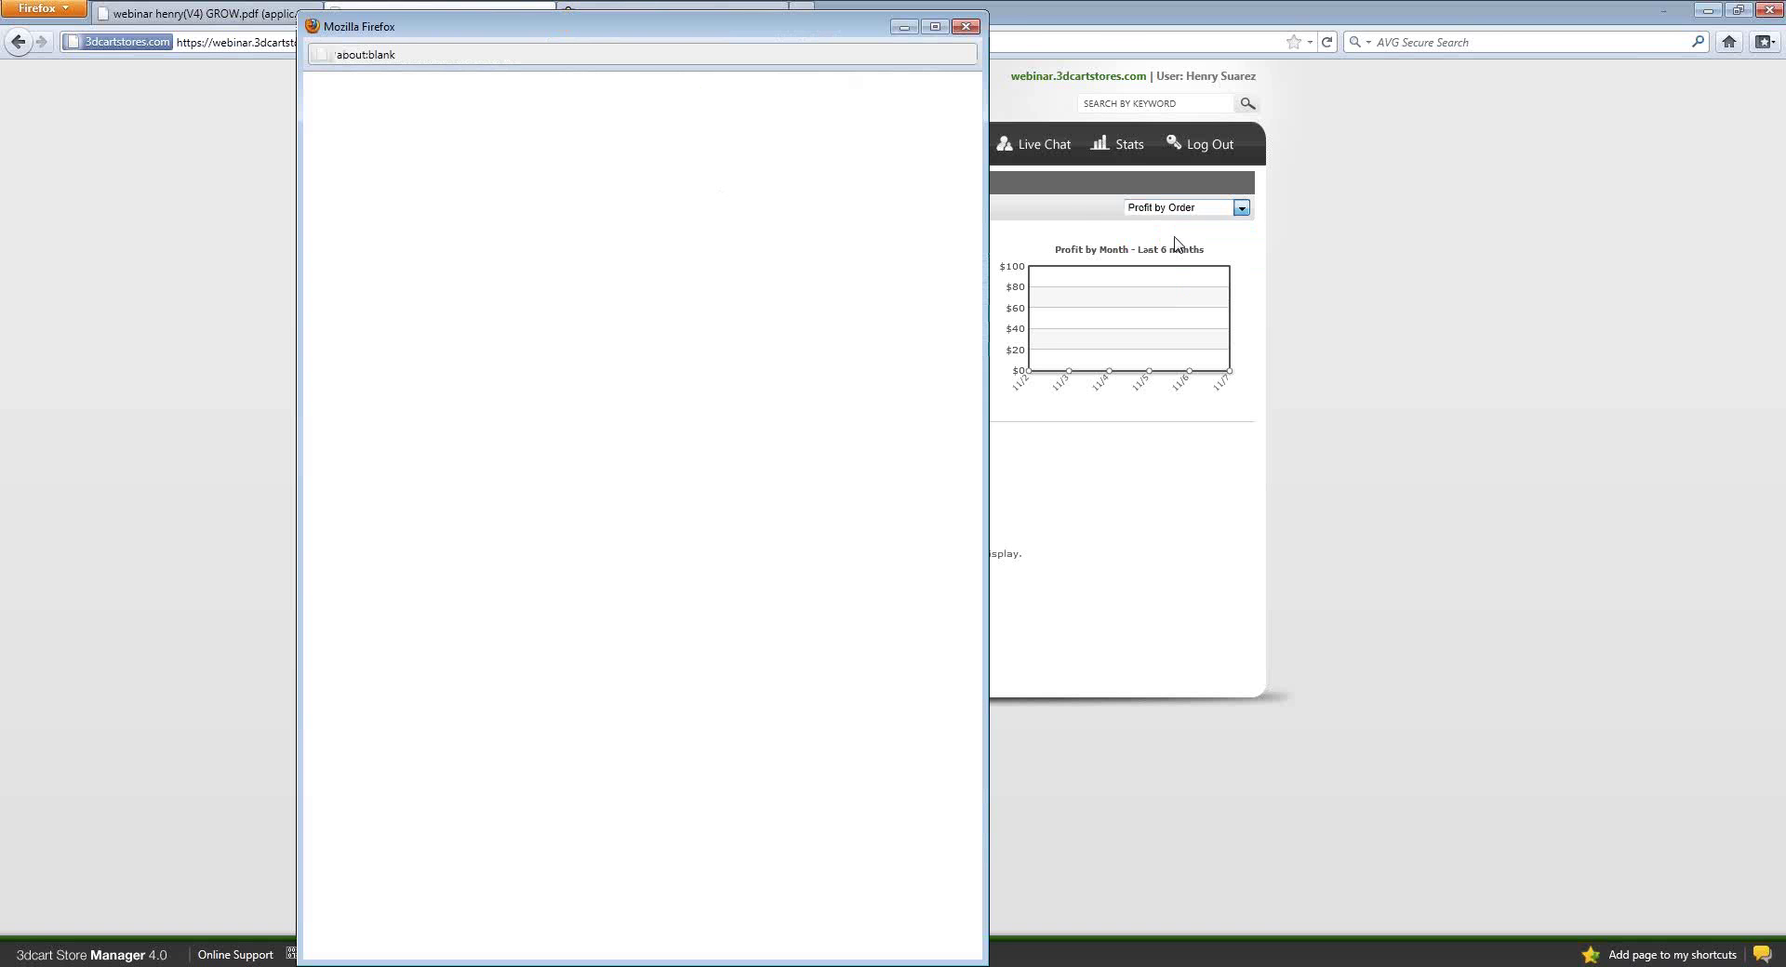
left_click_drag(598, 34, 1176, 32)
left_click(530, 224)
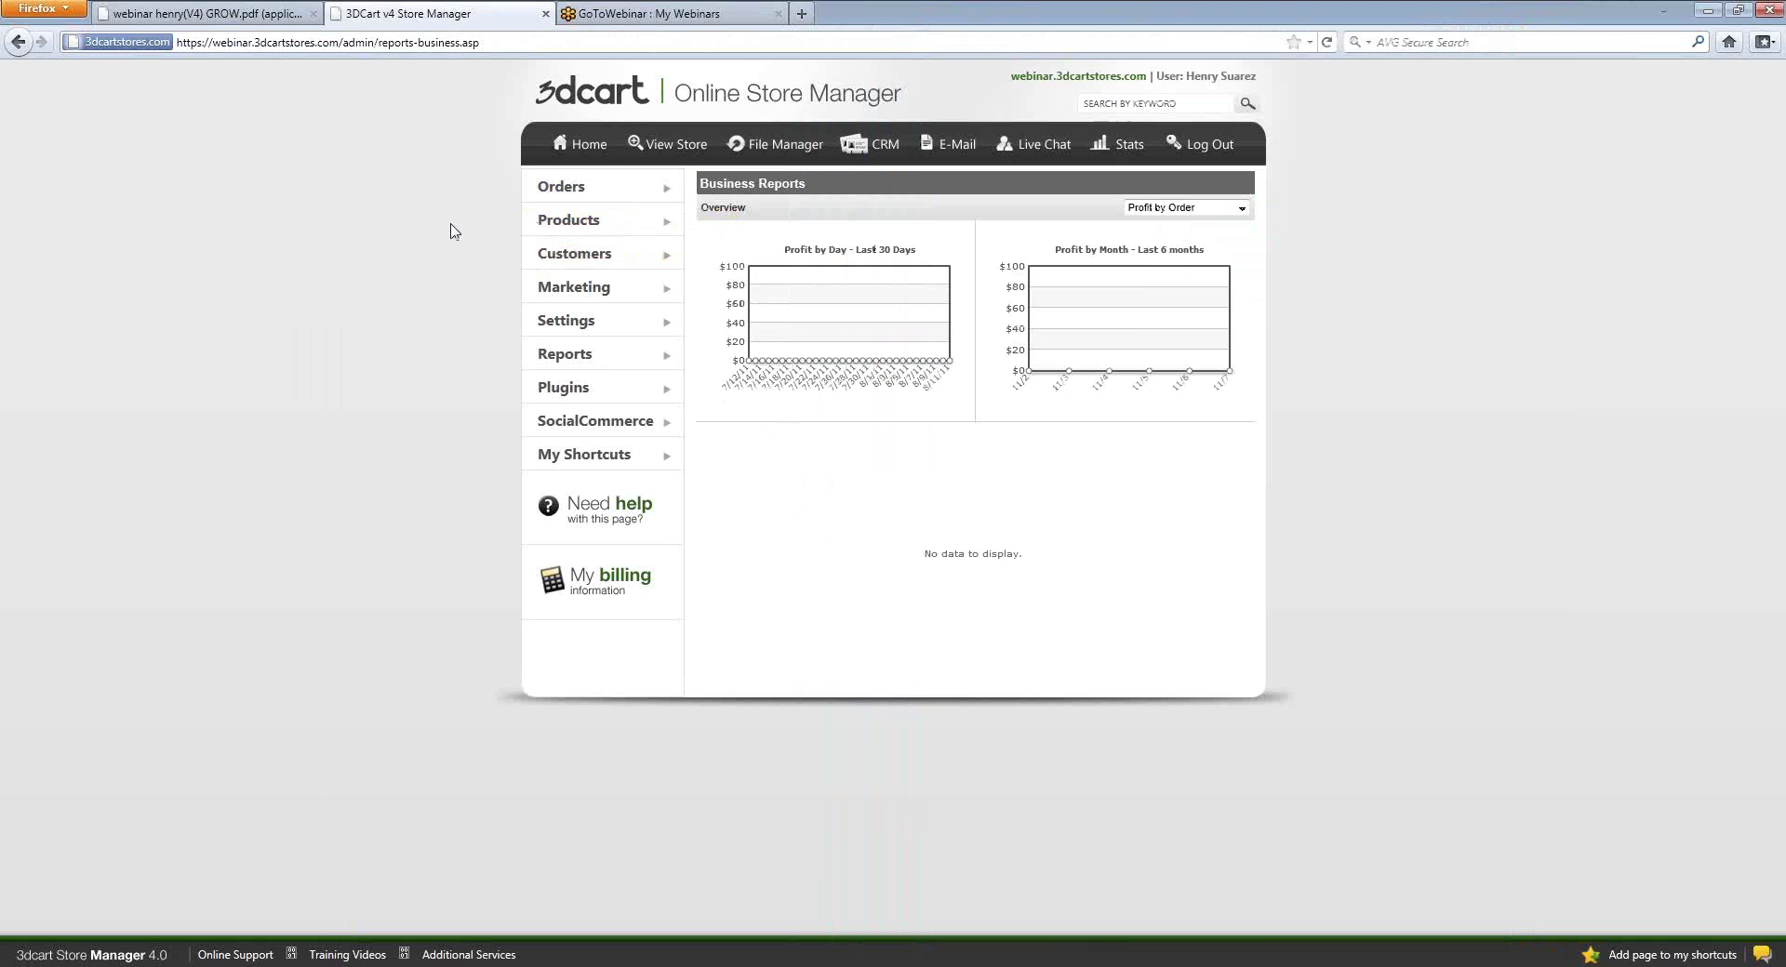
Step: Open product 4GBSDM, highlight its 20.00 cost, and bring the Sales VS. Profit Order report forward
left_click(718, 220)
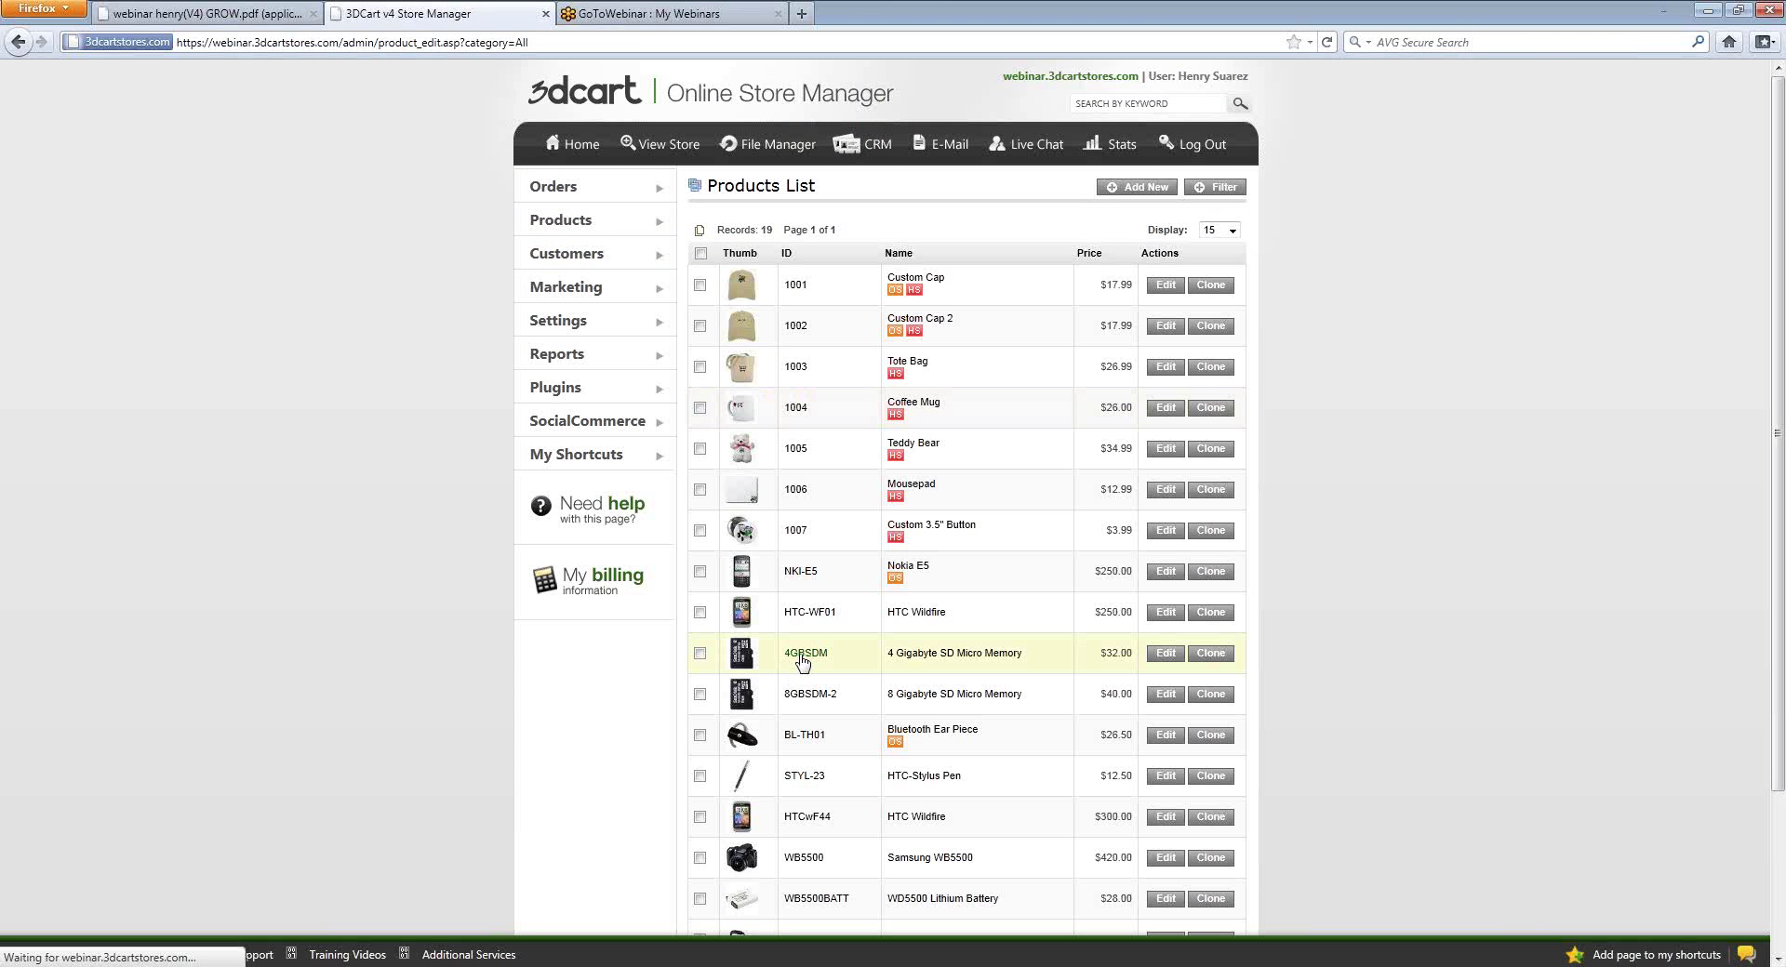
left_click(801, 656)
left_click_drag(755, 553, 701, 555)
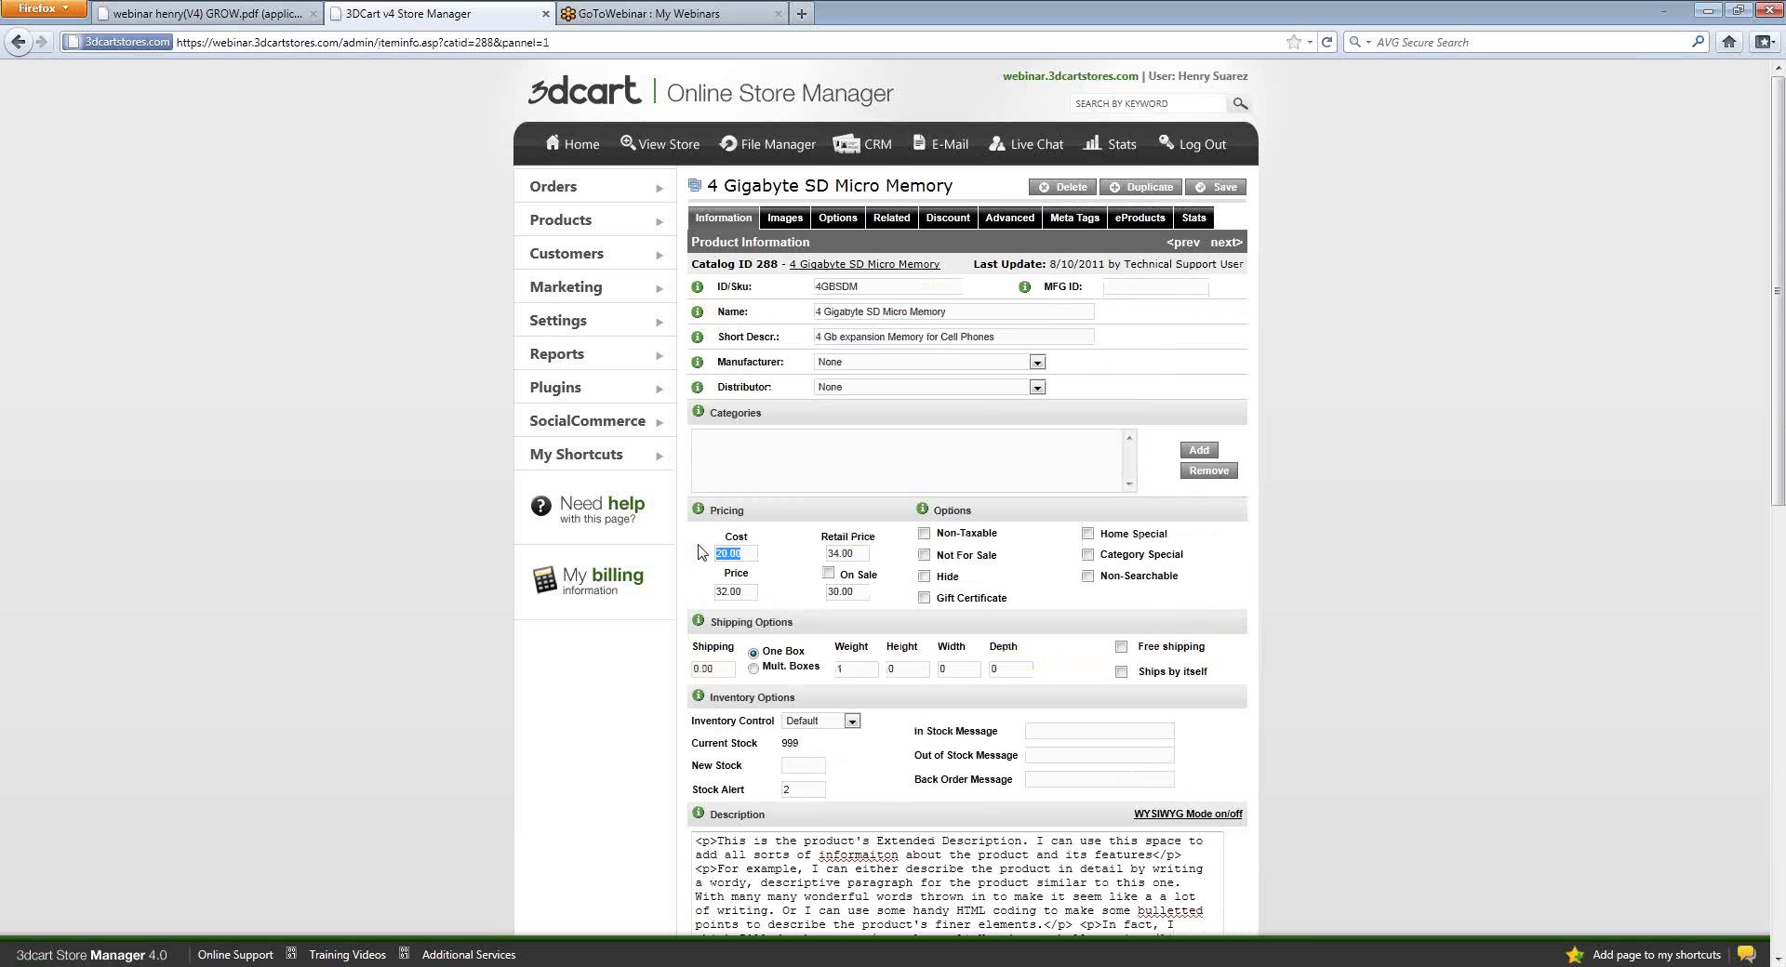
left_click(347, 955)
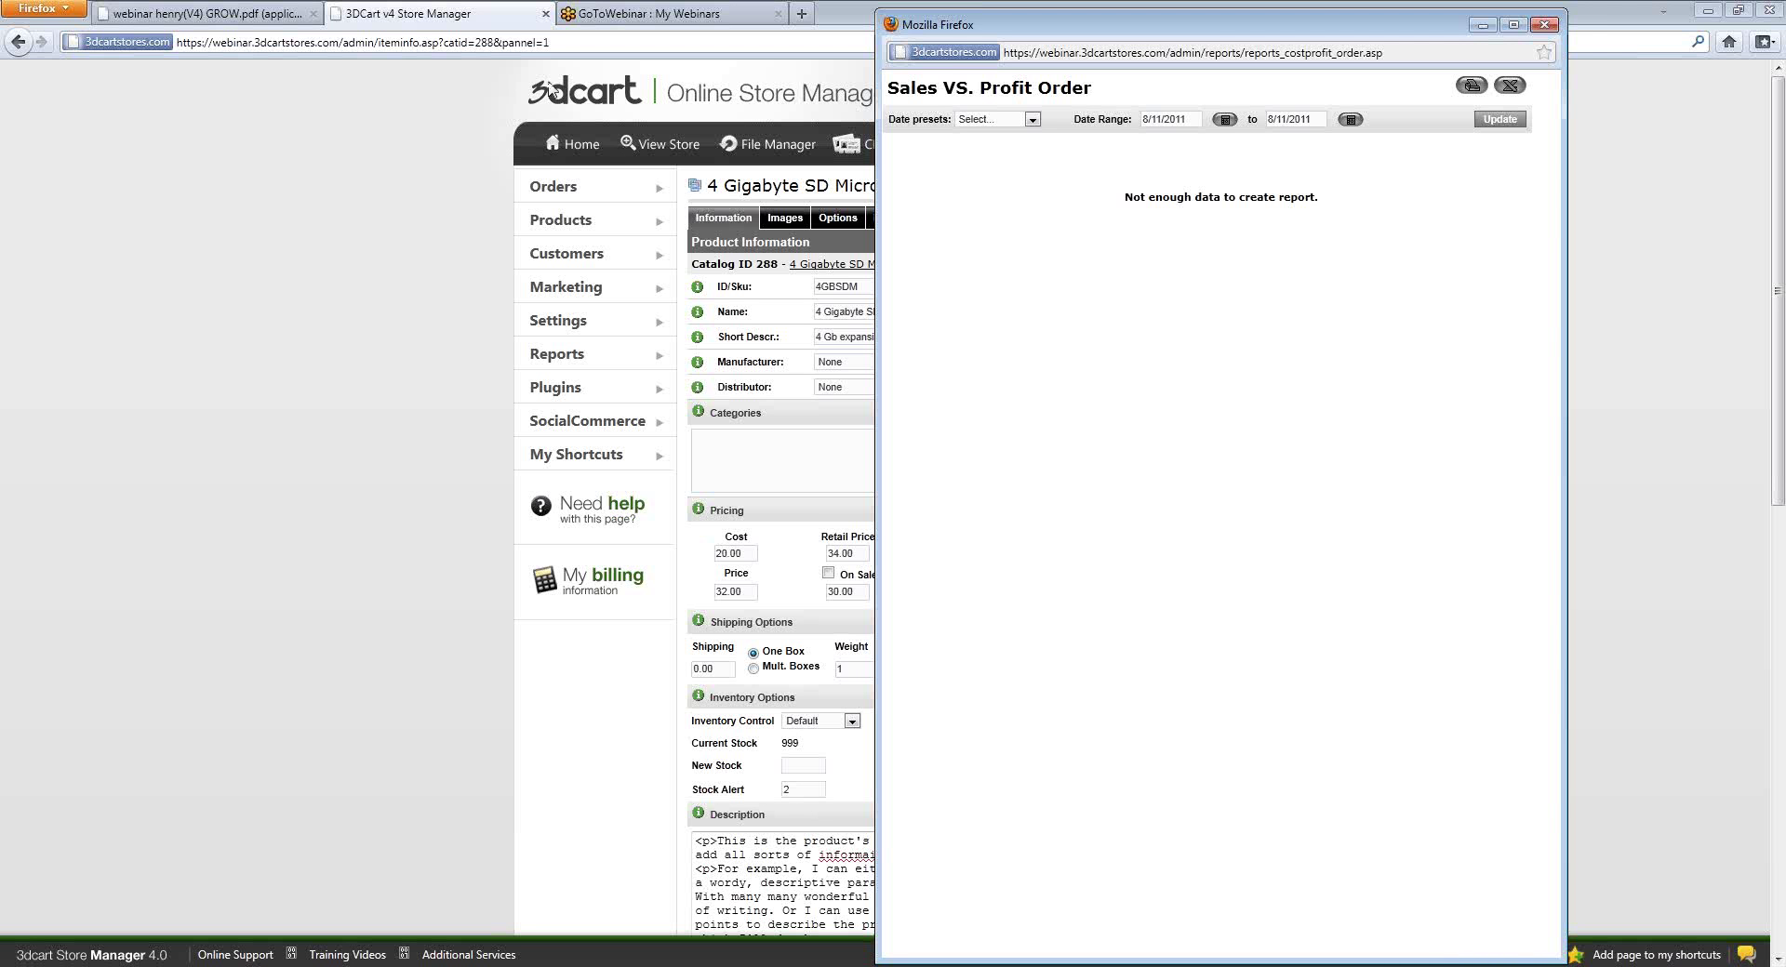
Step: Highlight 'Develop your existing customers' on the Growth slide, then return to the store manager
left_click(228, 13)
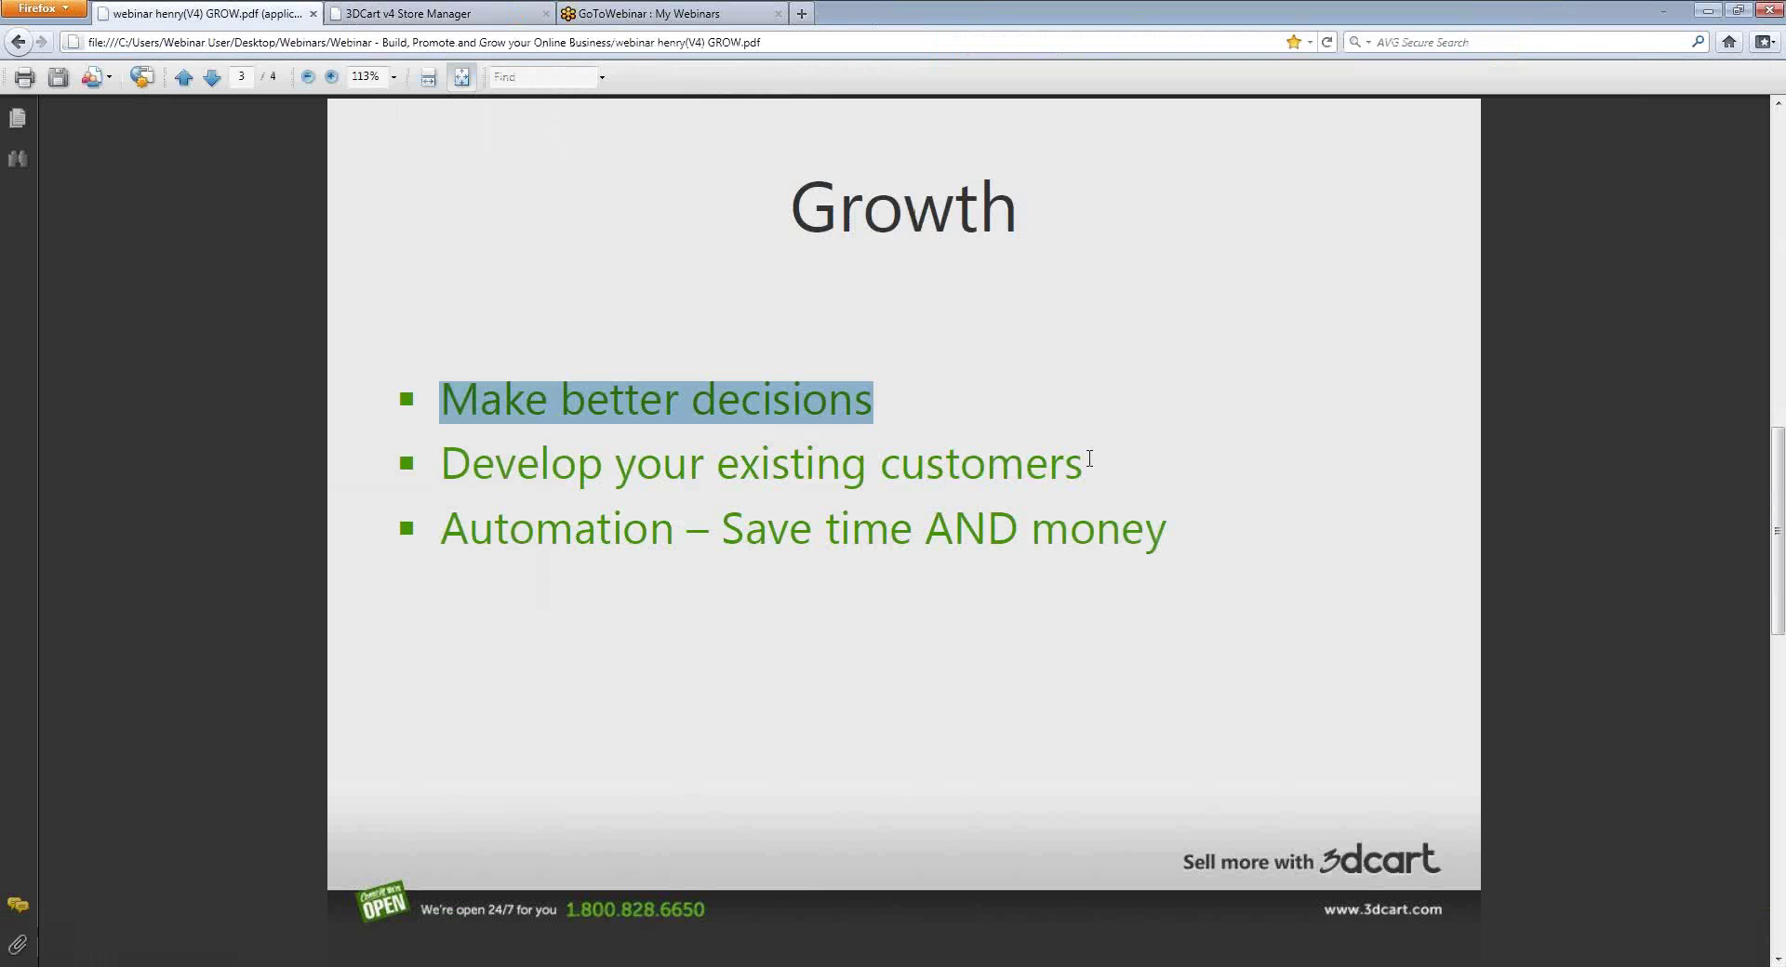
left_click_drag(1096, 466, 493, 455)
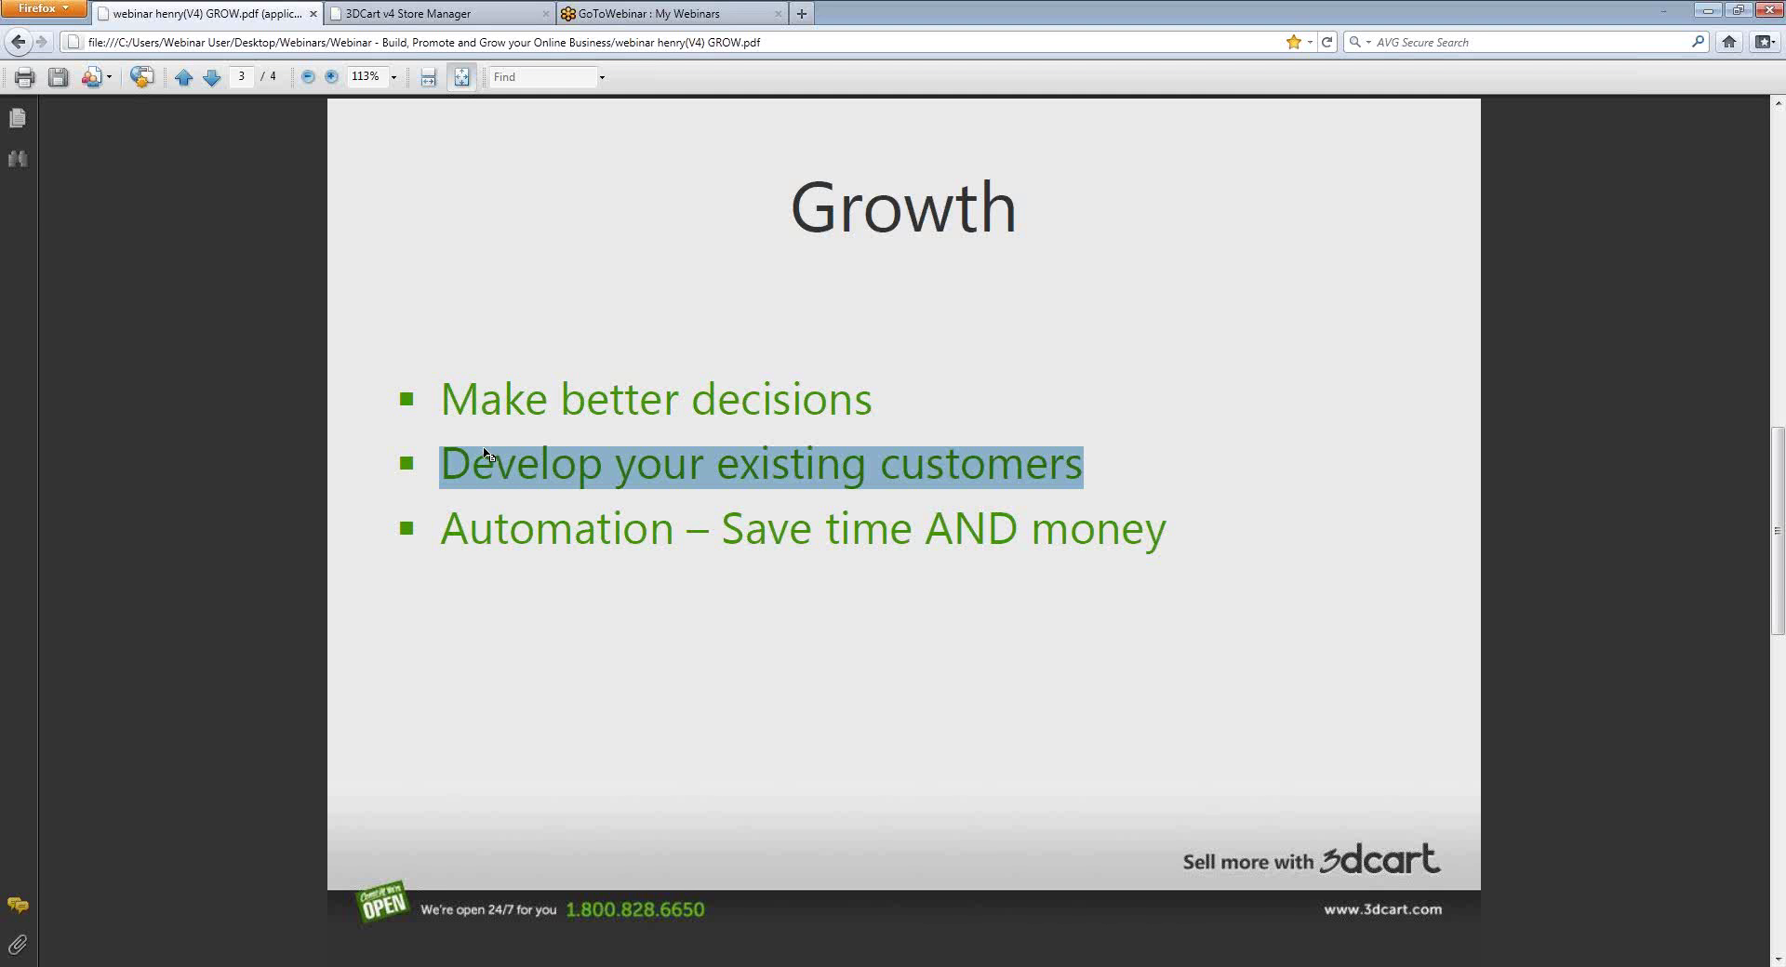
left_click(415, 14)
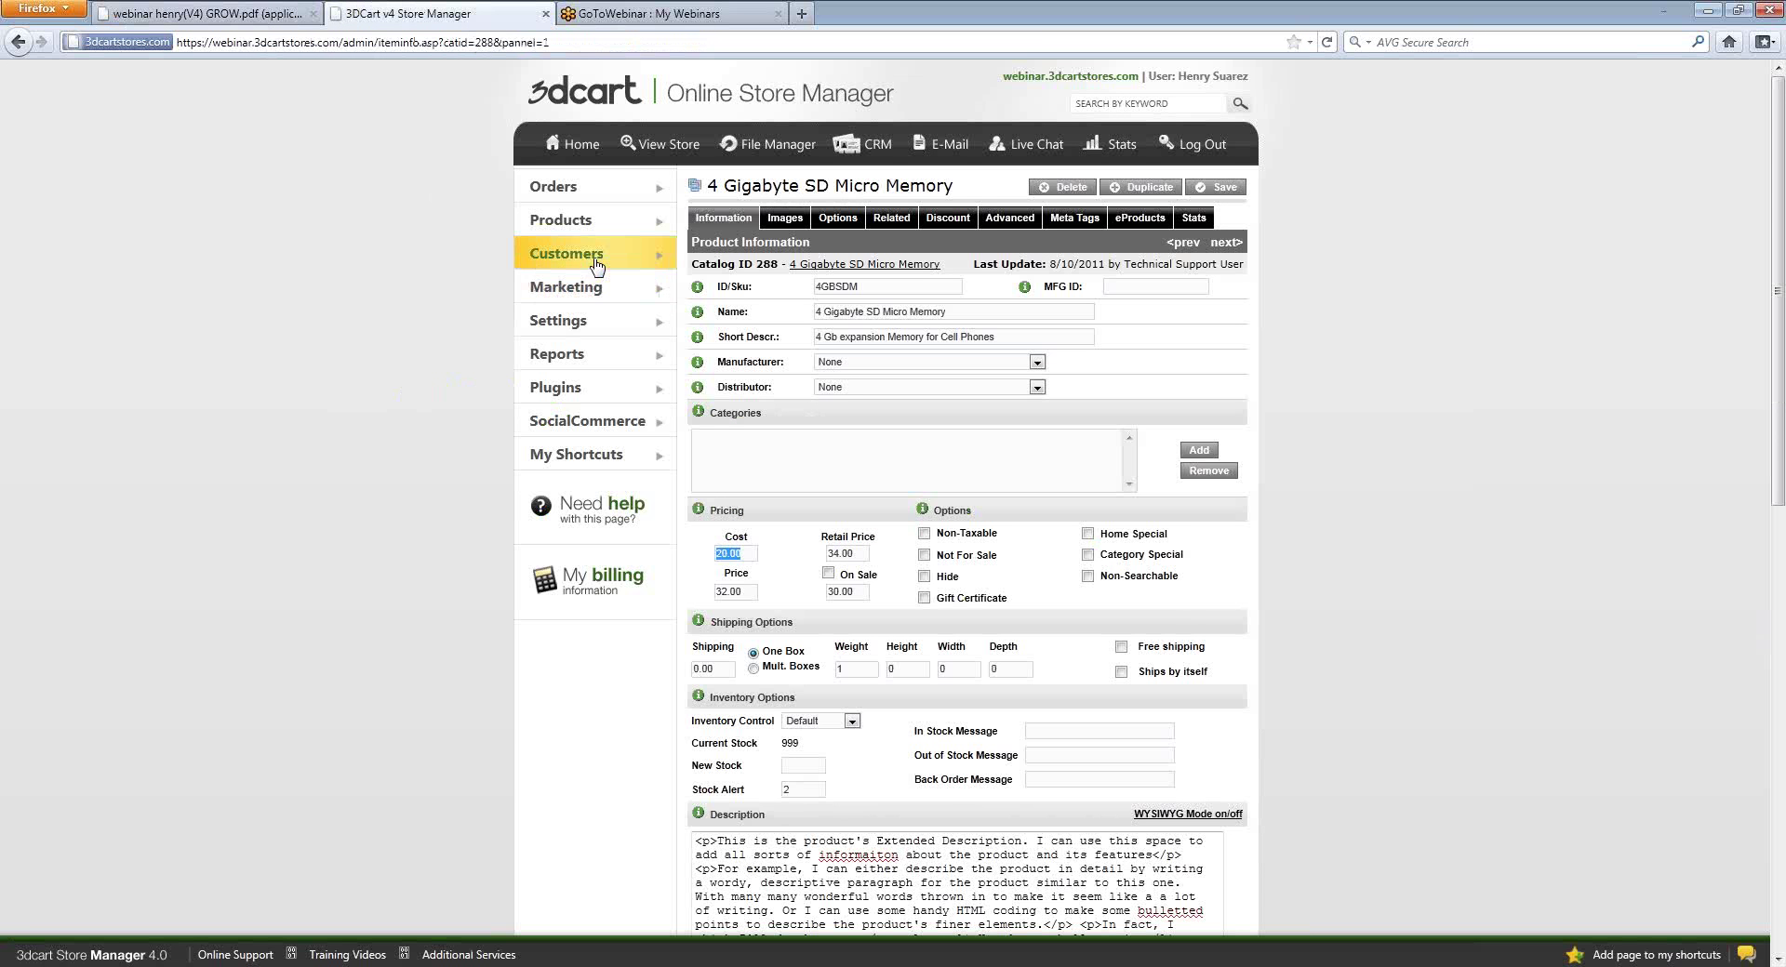
Step: Open Customers > Customer Groups, which shows an empty group list
mouse_move(649, 267)
left_click(744, 302)
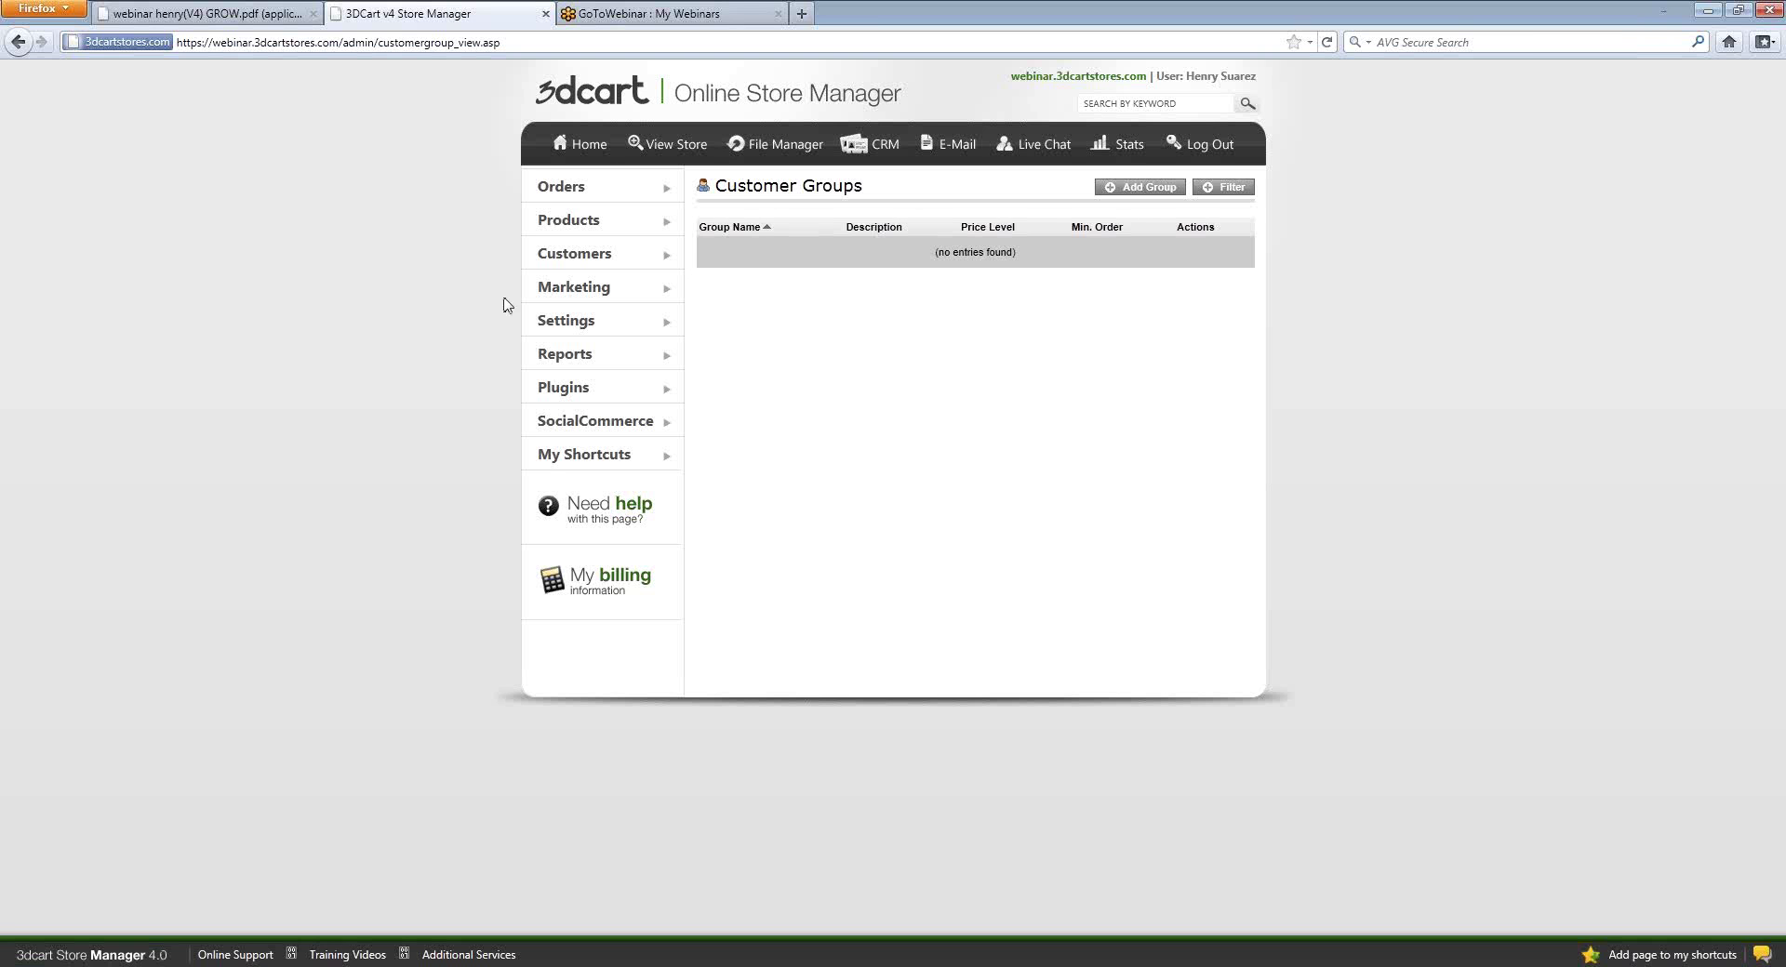
Step: Open the Promotion Manager showing the Daily Deal promotion, then switch back to the Growth slide
mouse_move(549, 291)
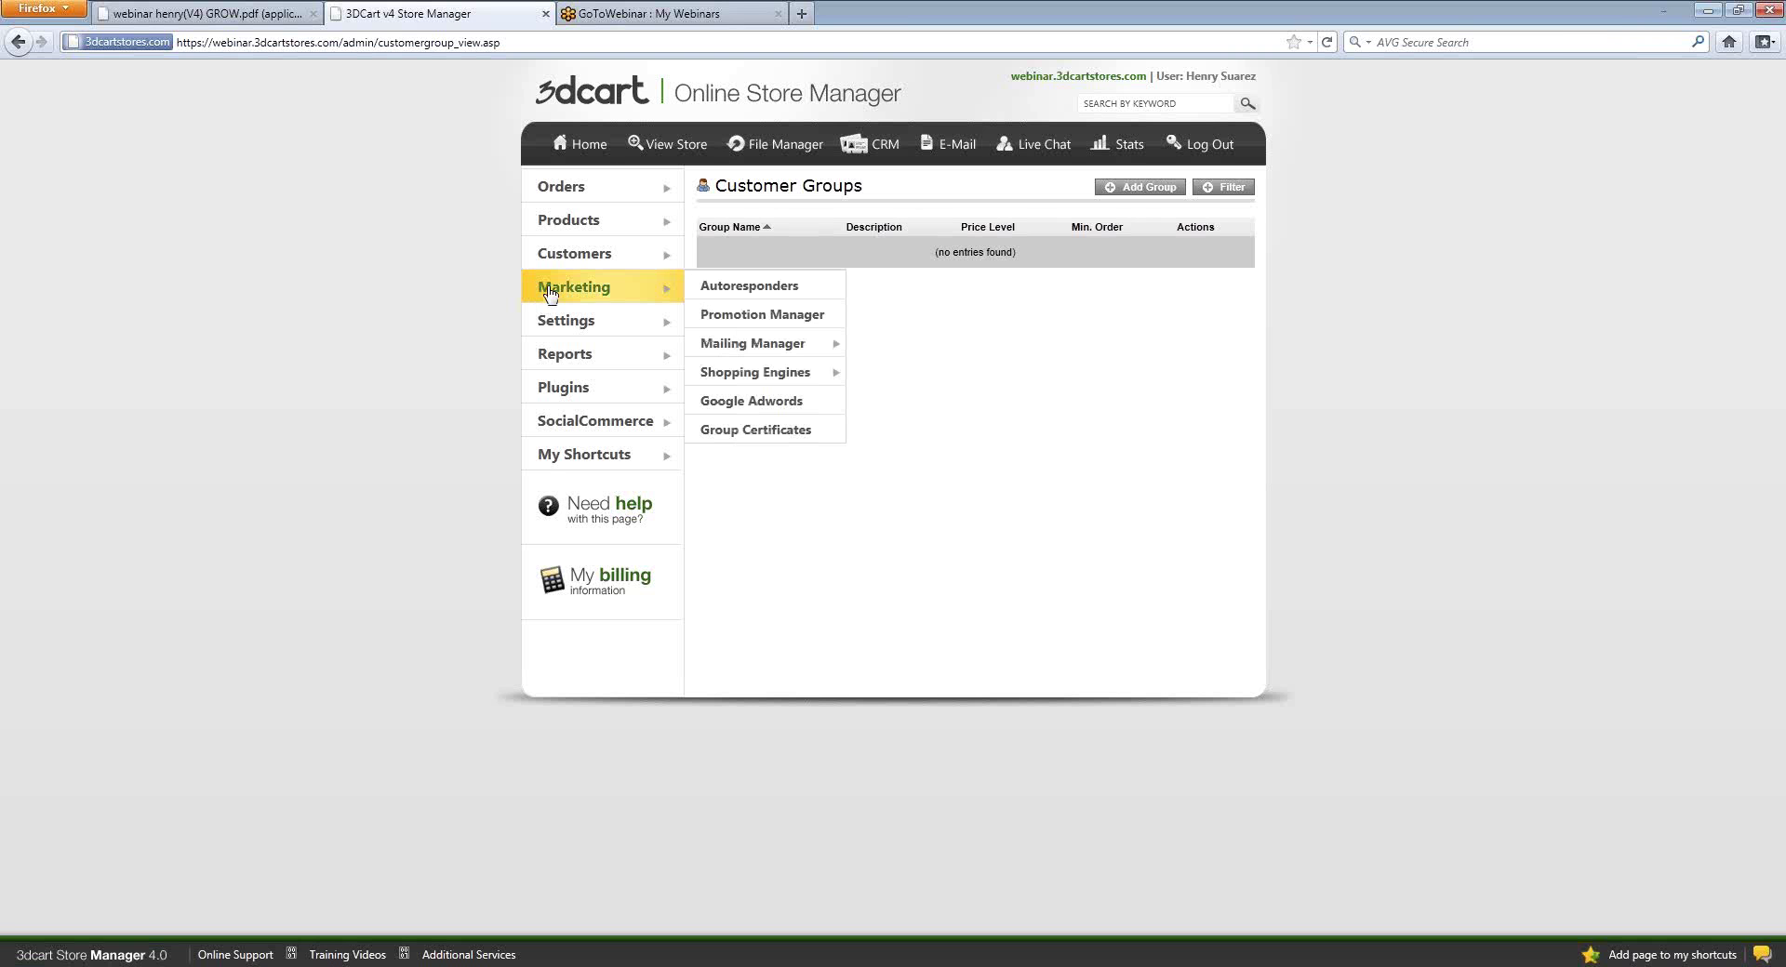
left_click(753, 315)
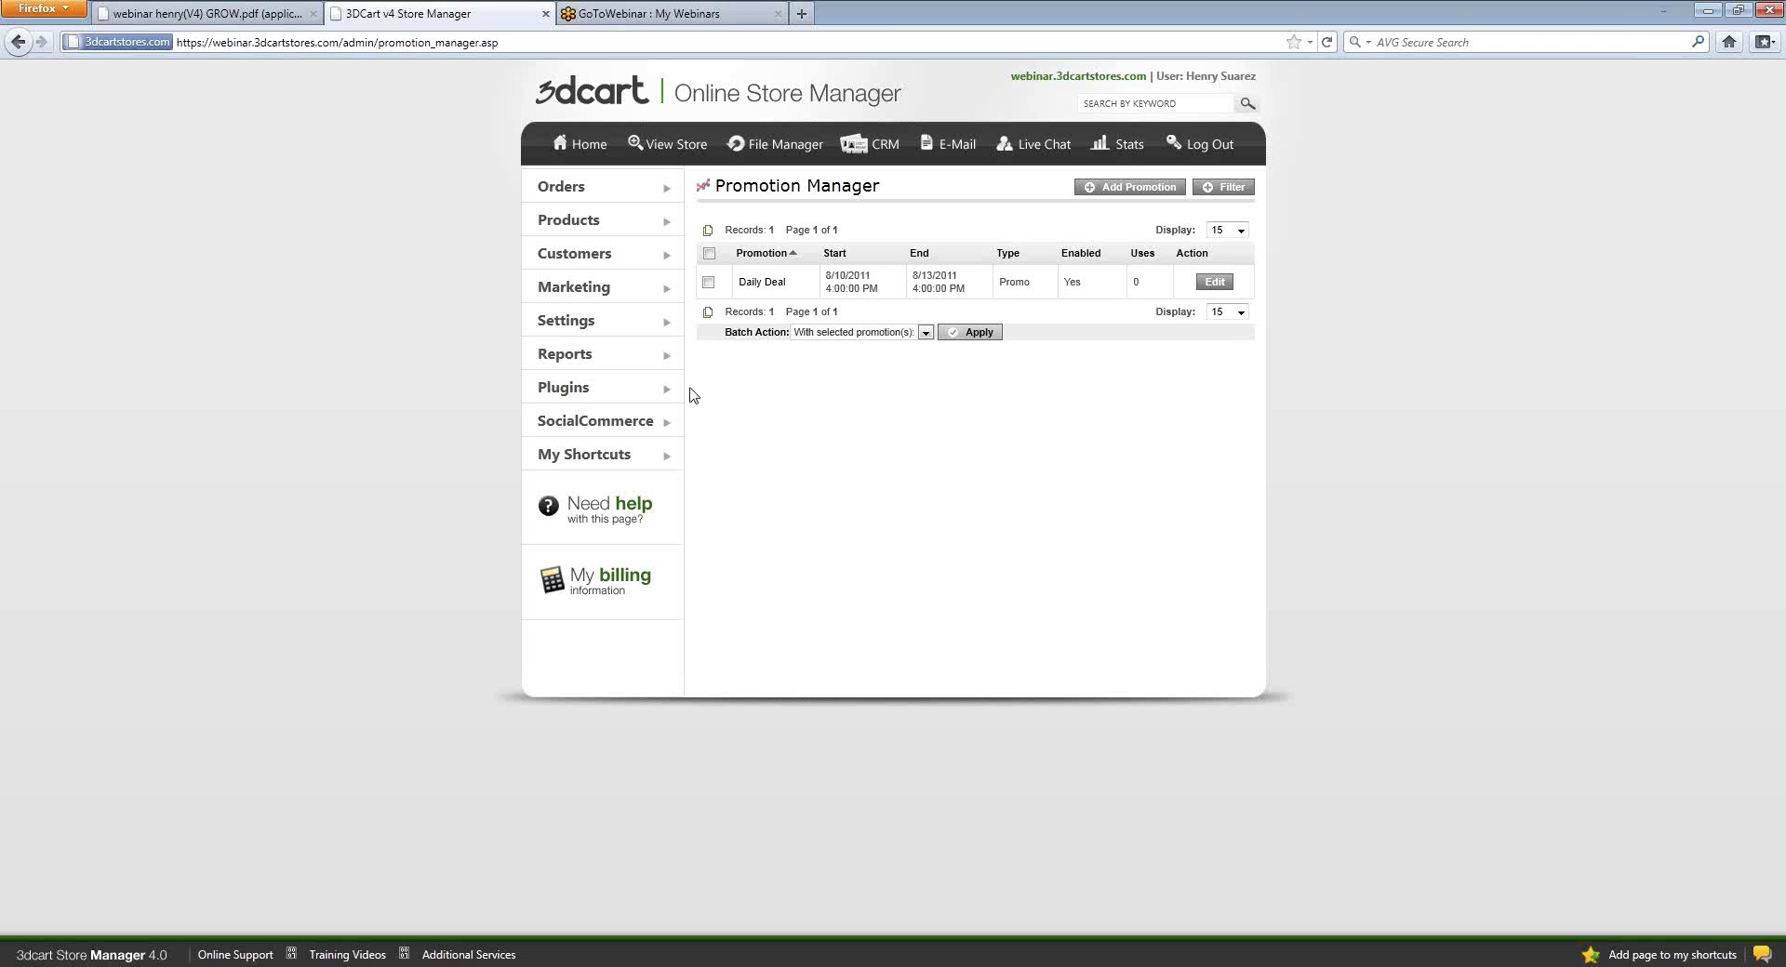
left_click(246, 11)
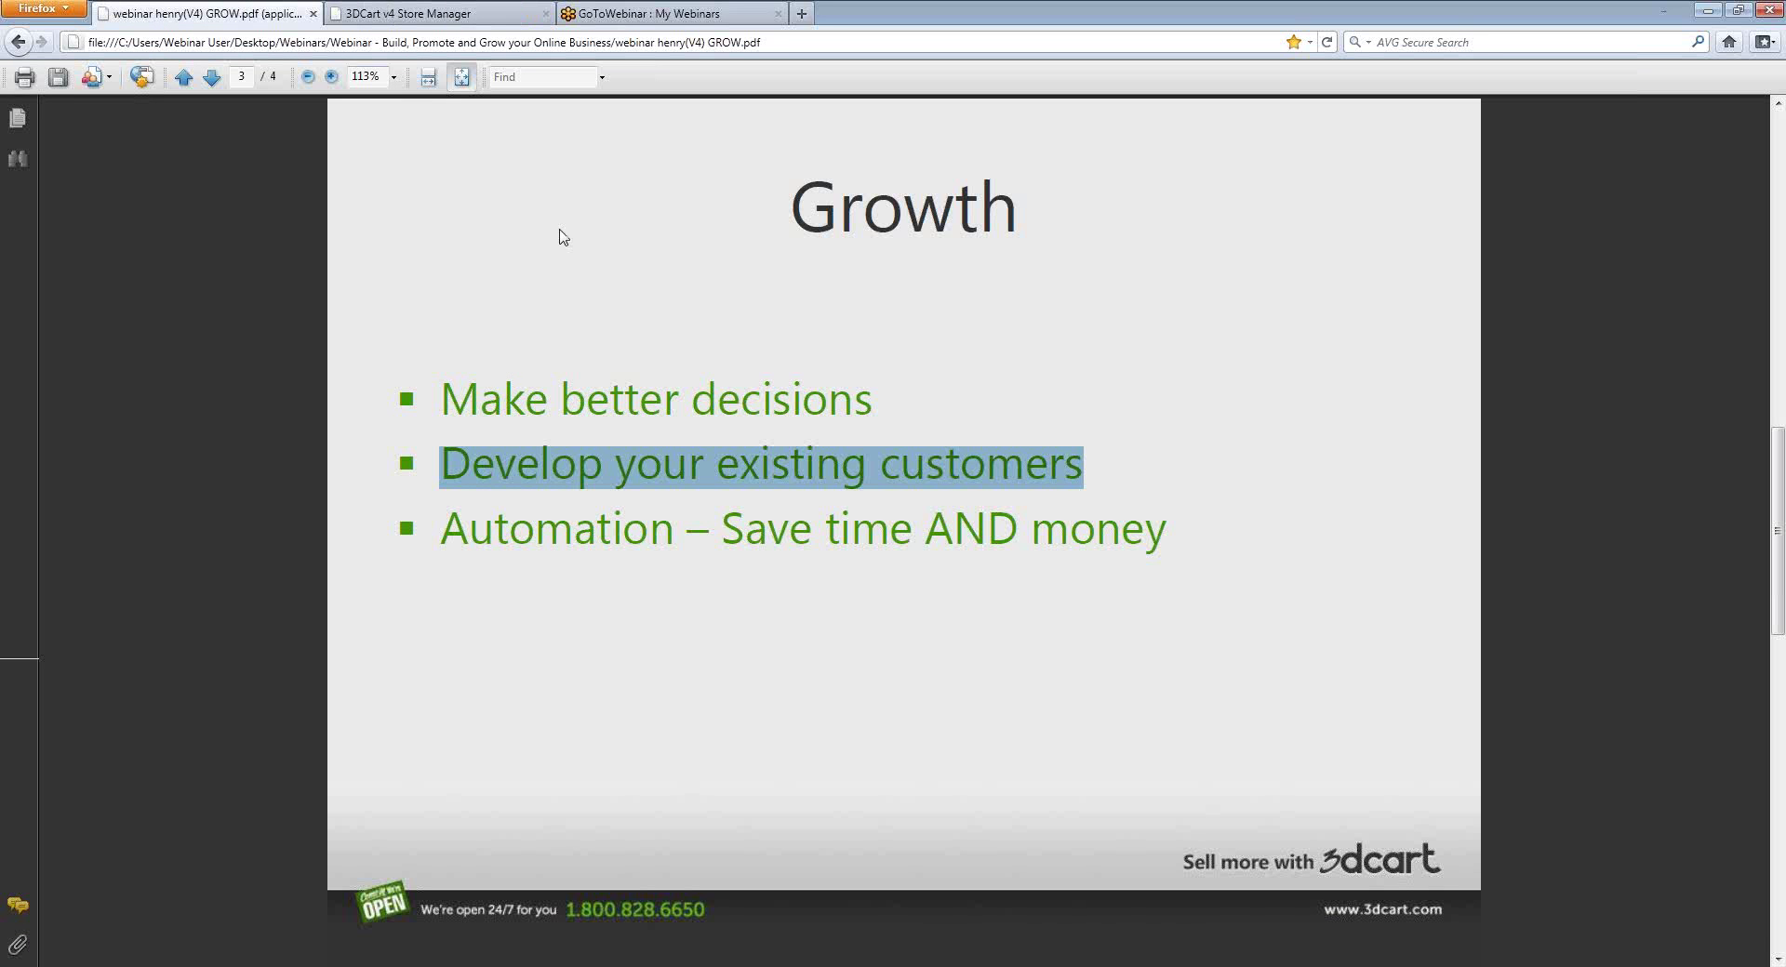
Step: Return to the store manager and open Settings > General > Store Modules
left_click(483, 21)
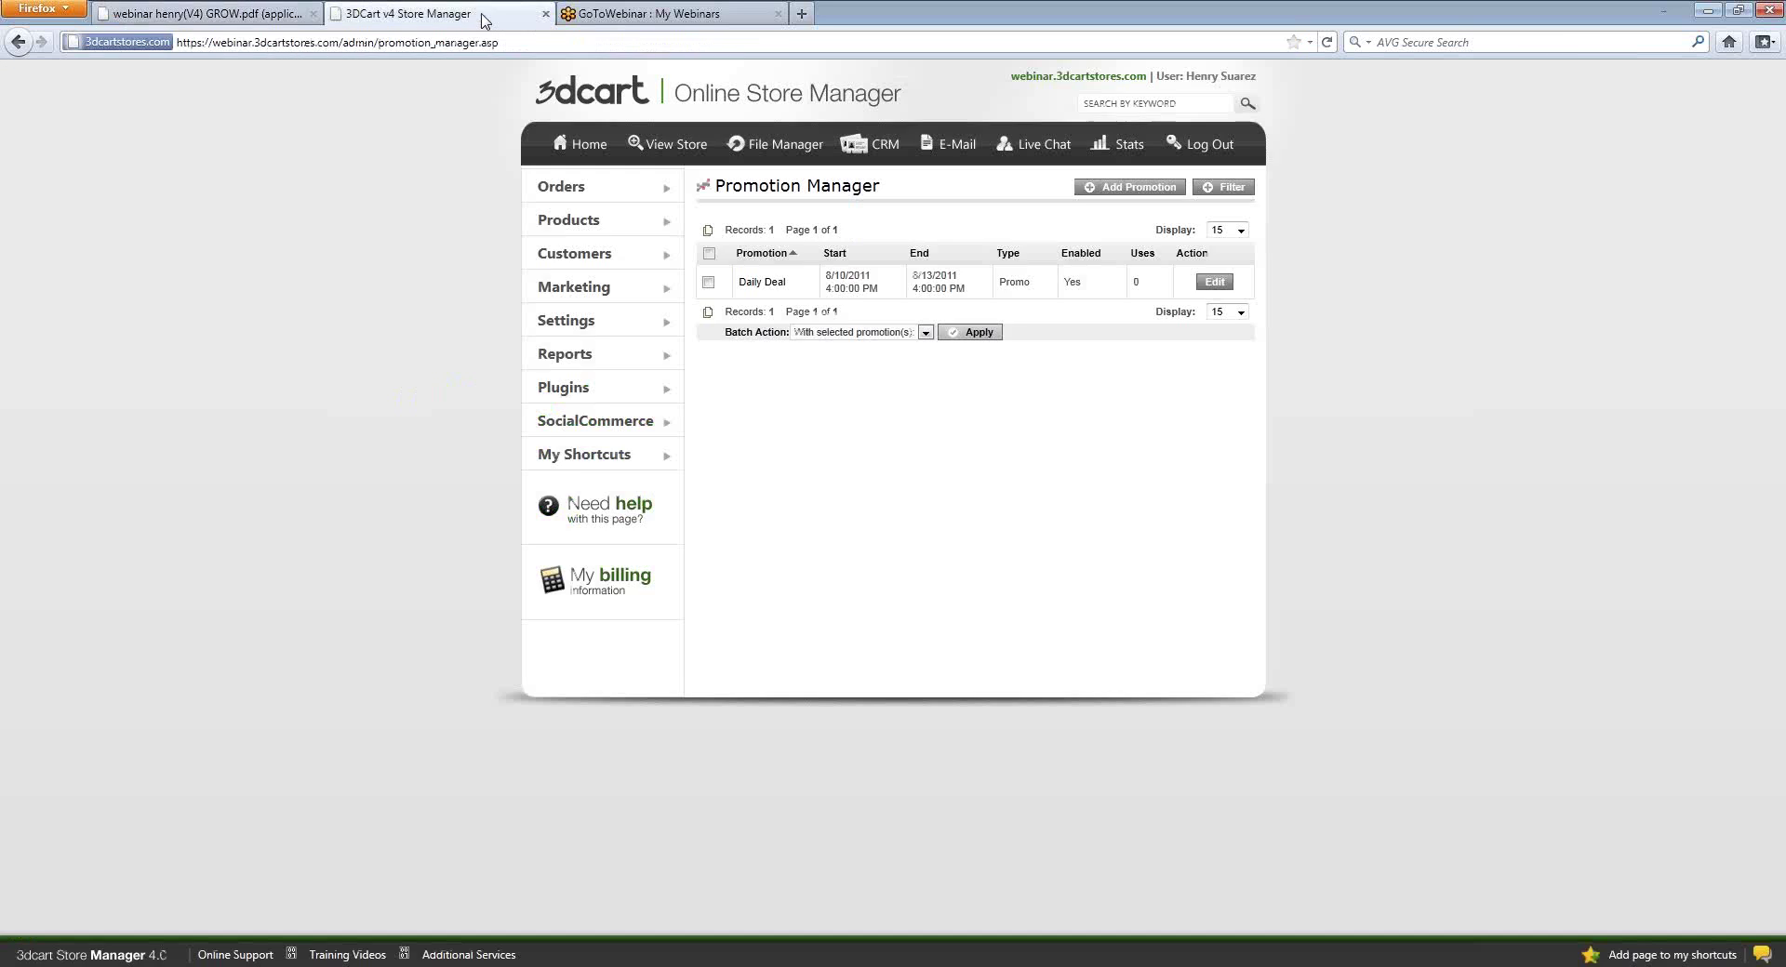
mouse_move(596, 296)
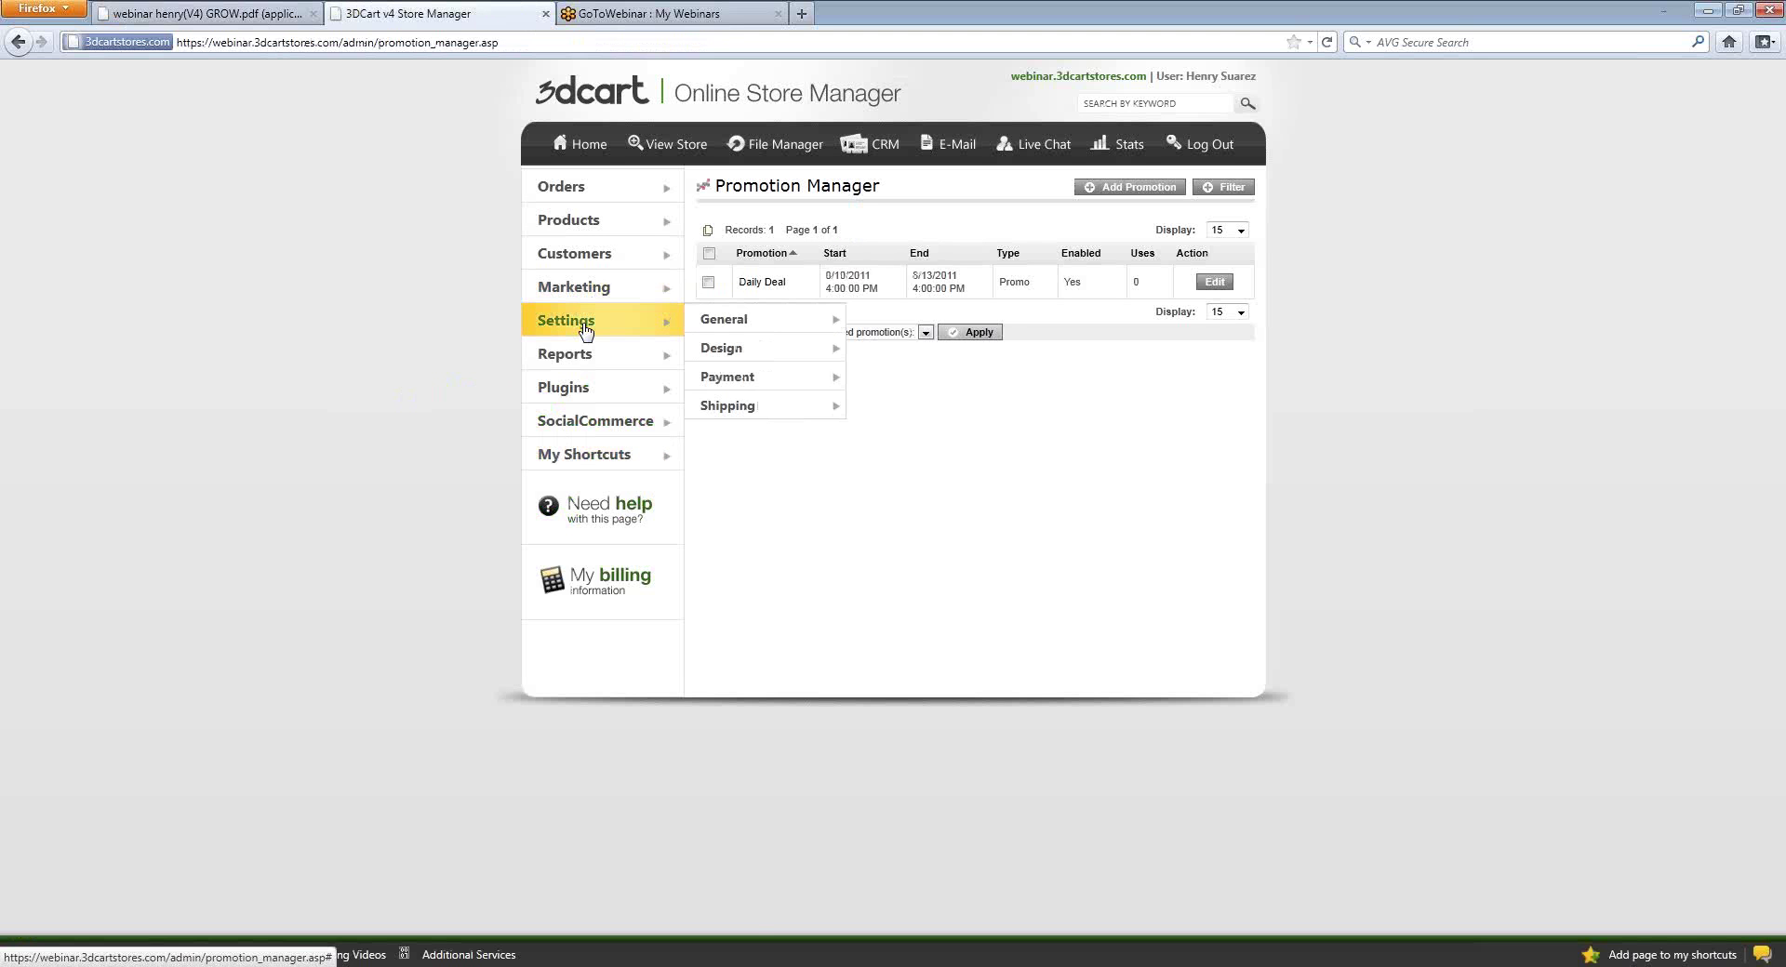
mouse_move(819, 321)
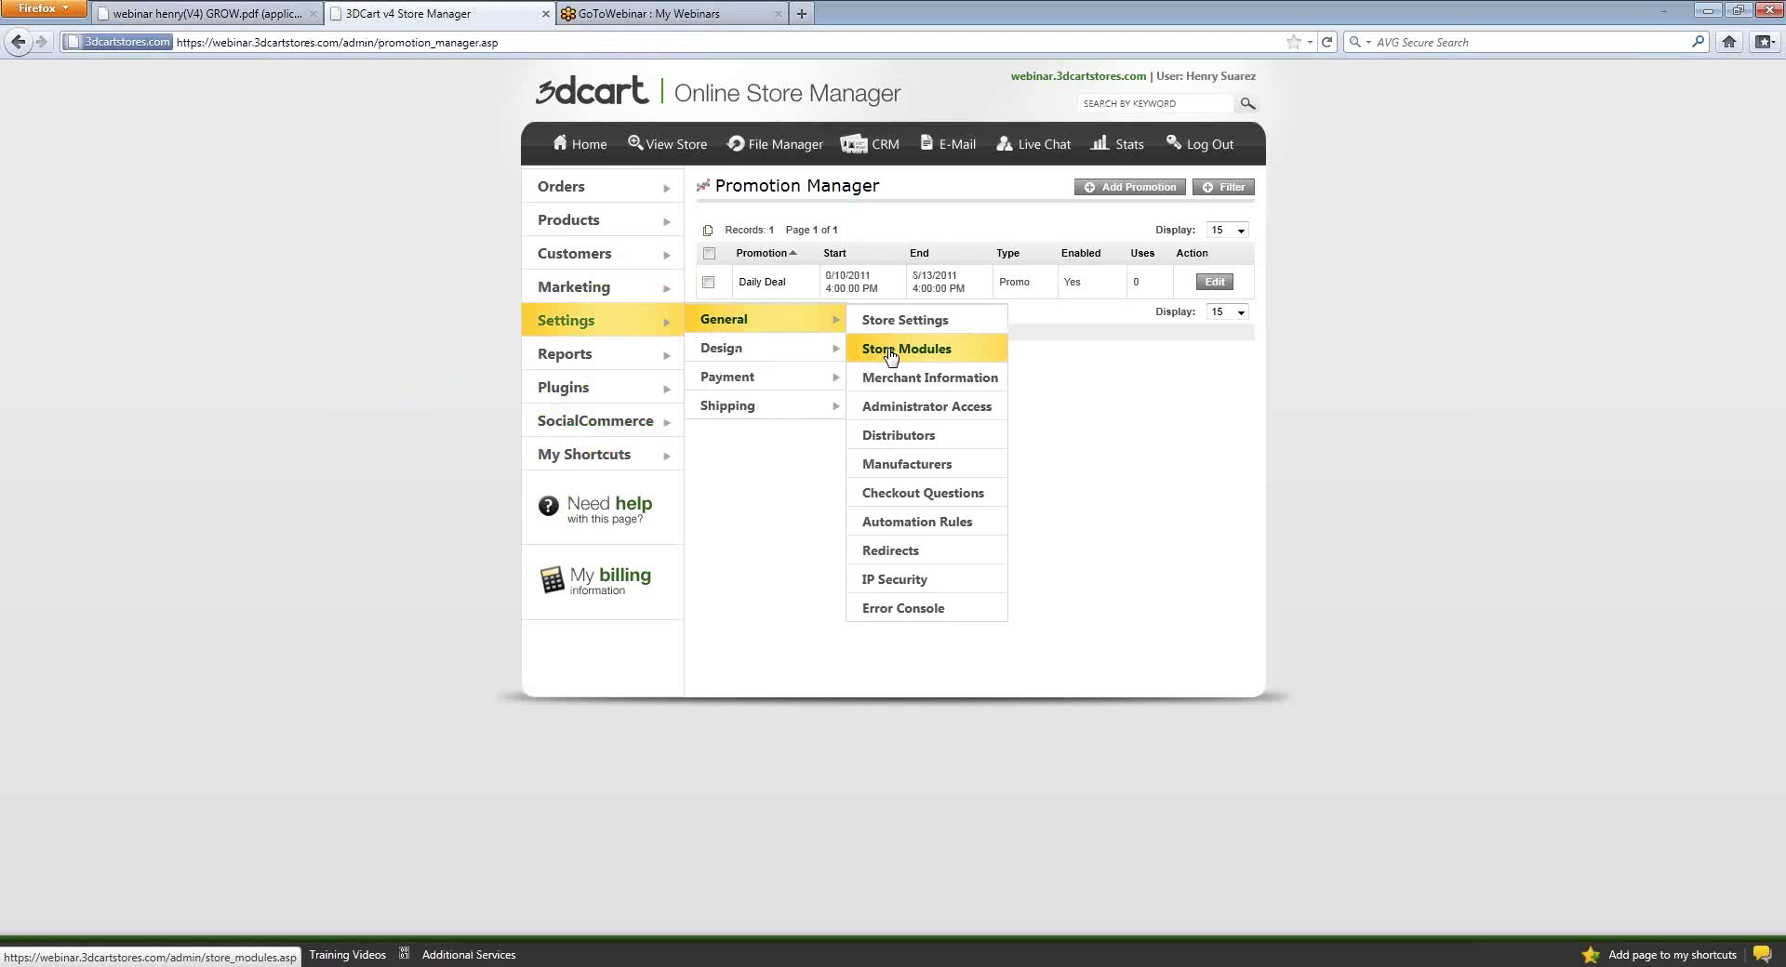
left_click(891, 351)
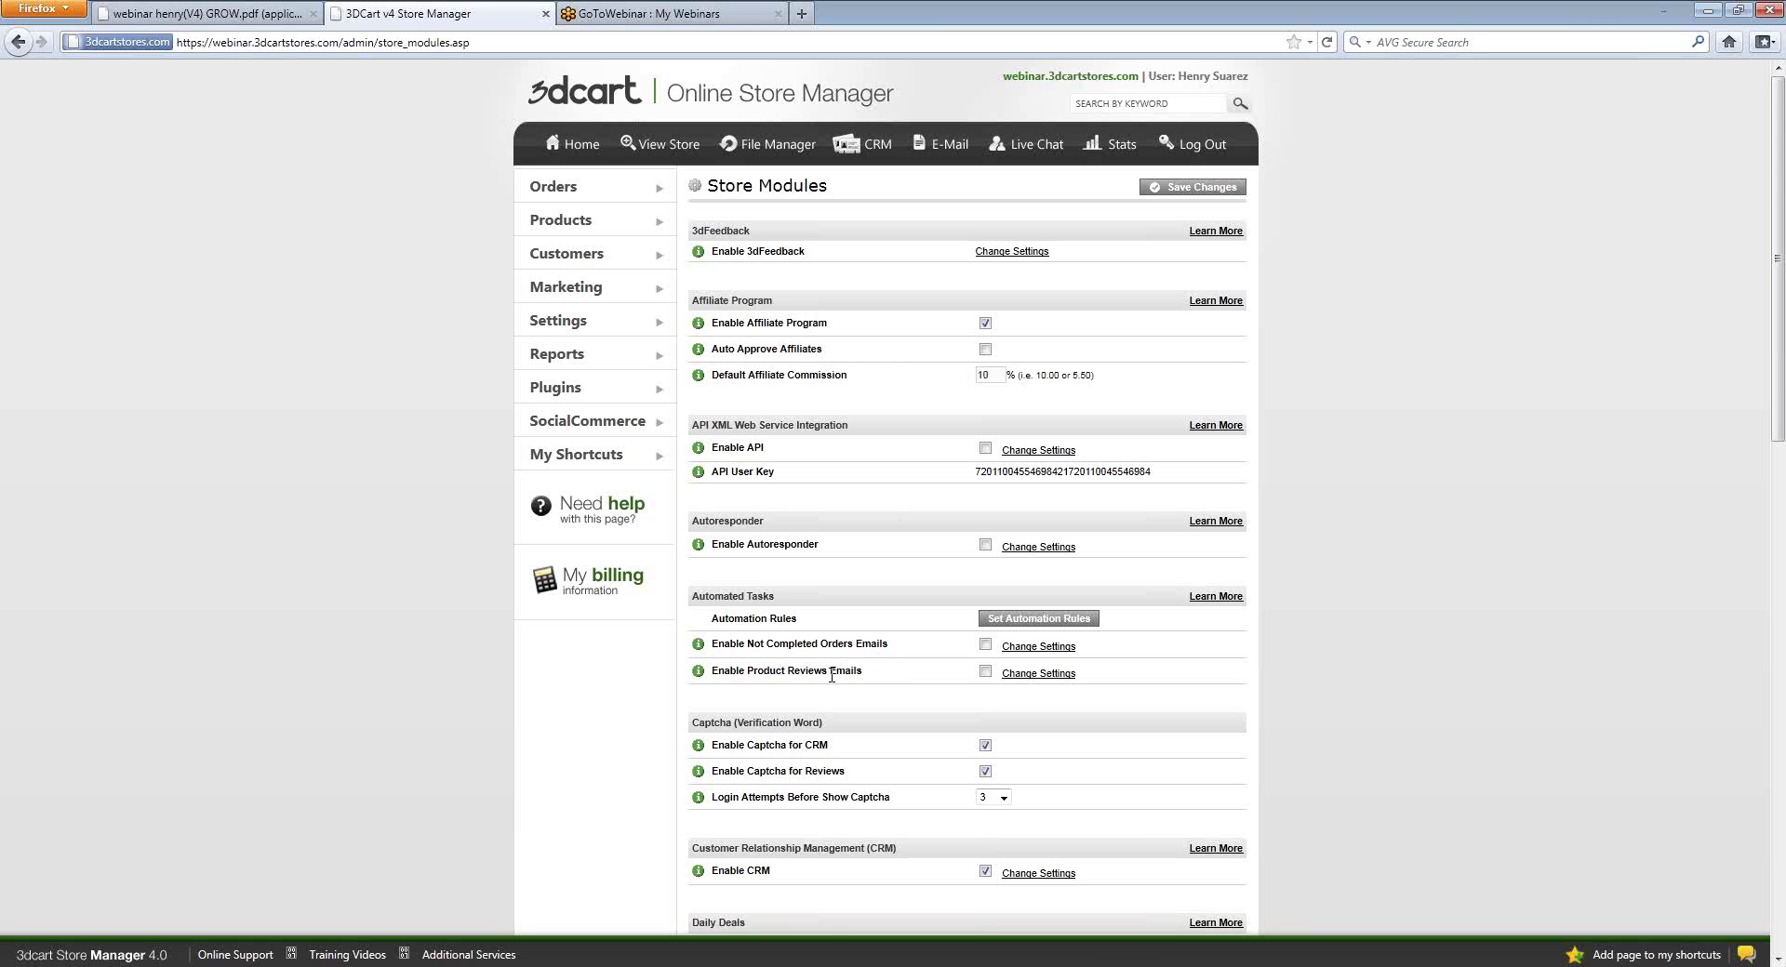
Step: Open the Not Completed Orders Email settings and browse the delay hours, leaving it at 24
left_click(1031, 649)
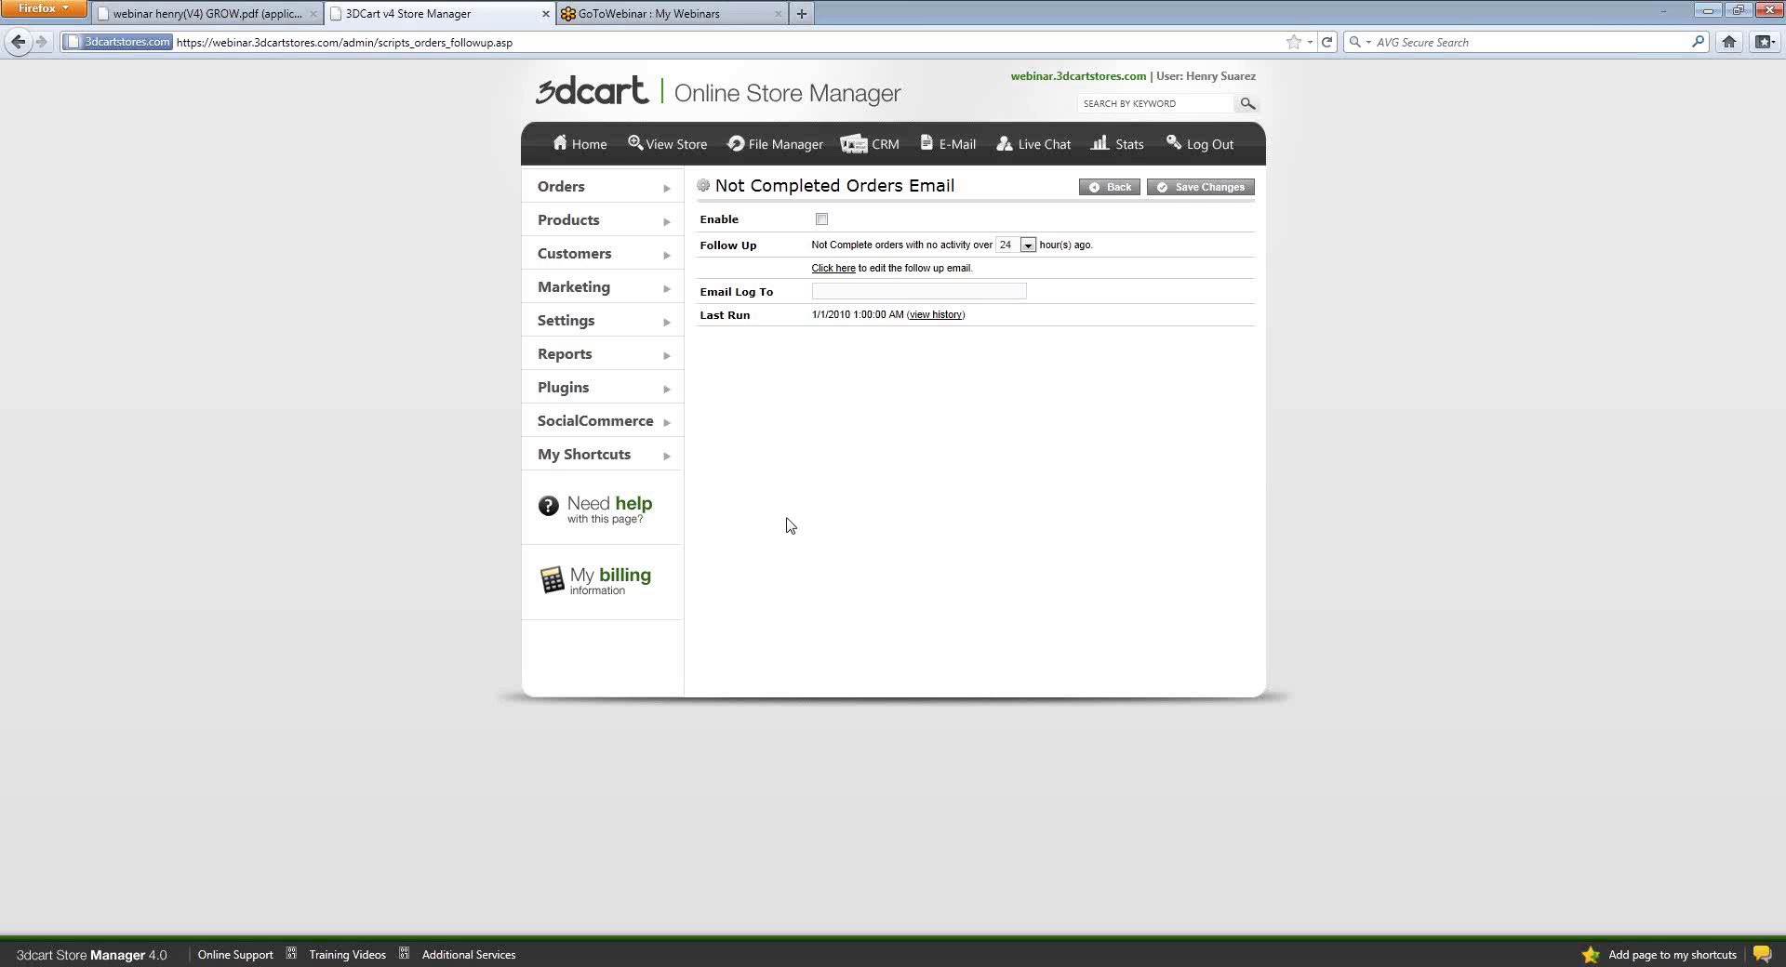
left_click(1028, 246)
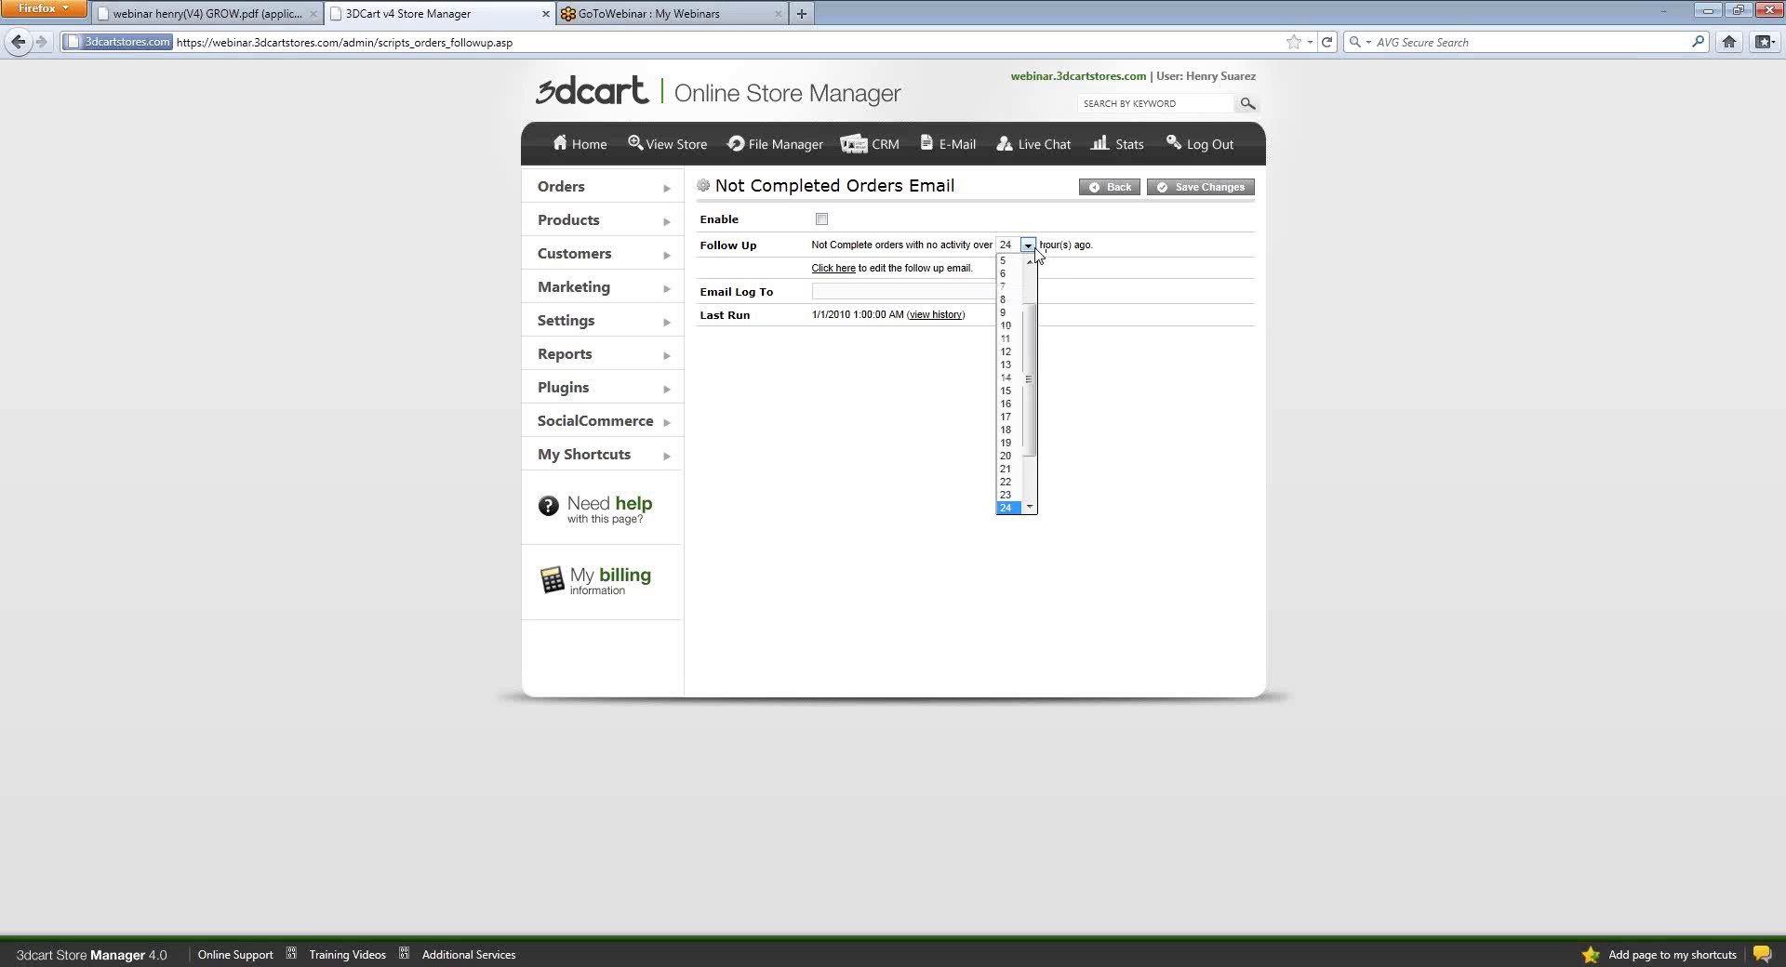
scroll(1009, 390, "down", 2)
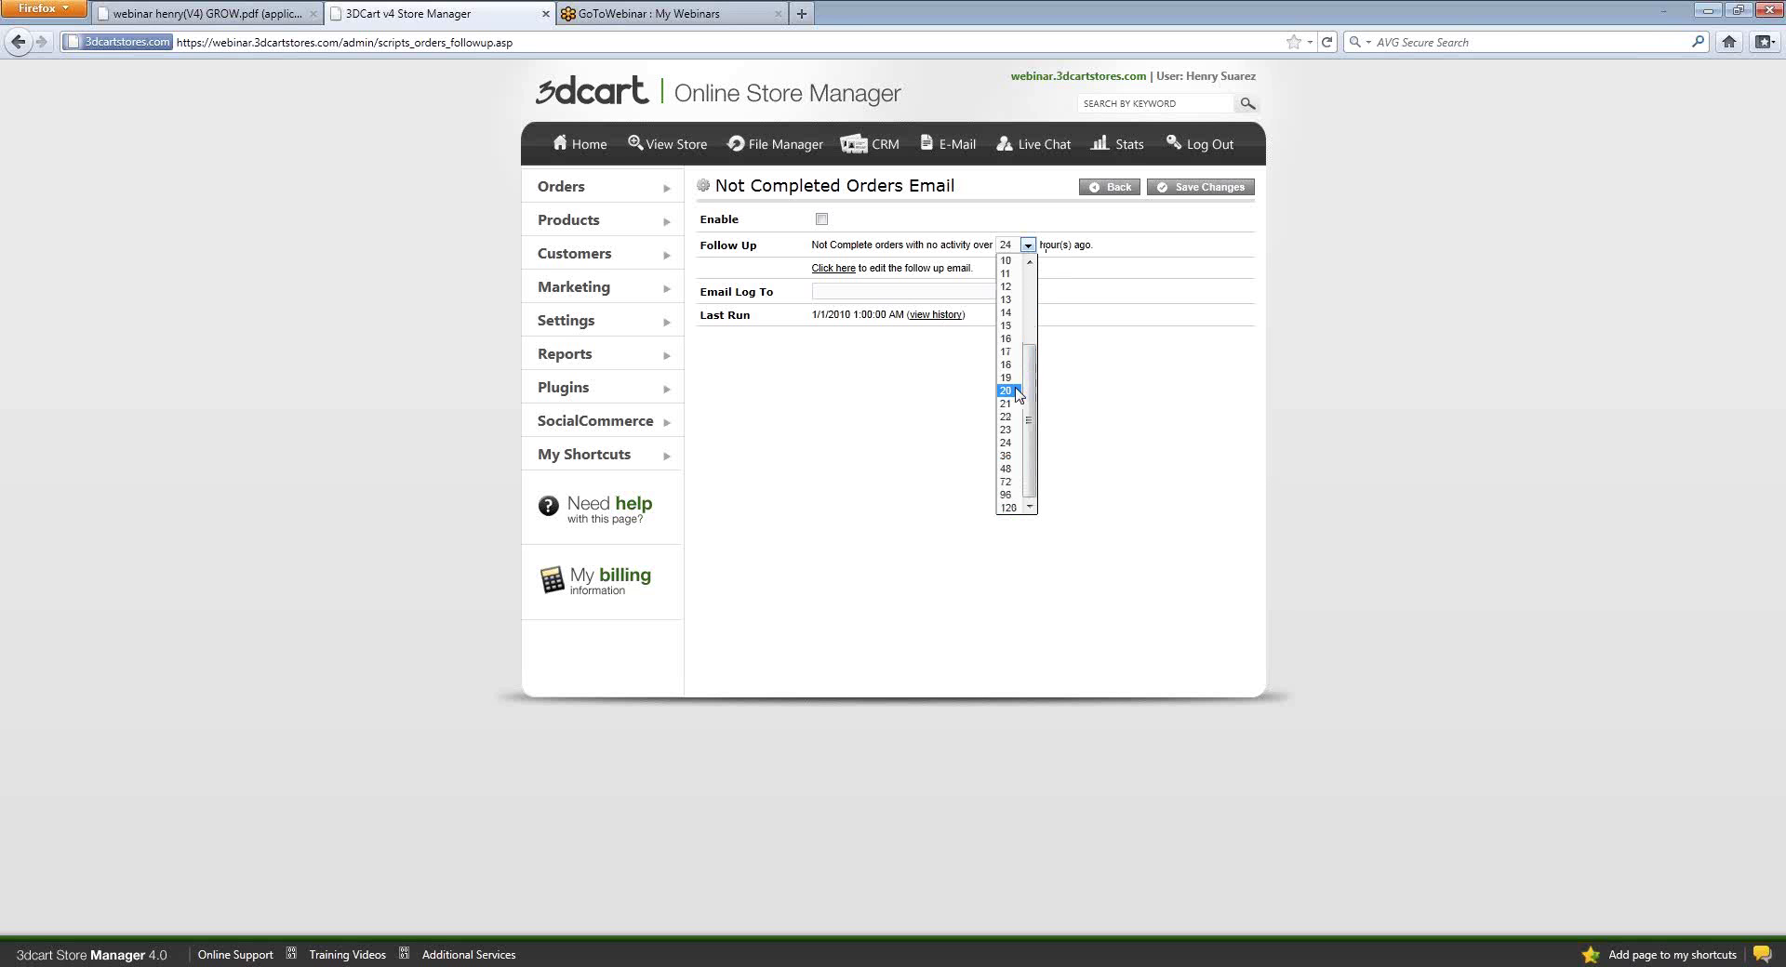
left_click(944, 439)
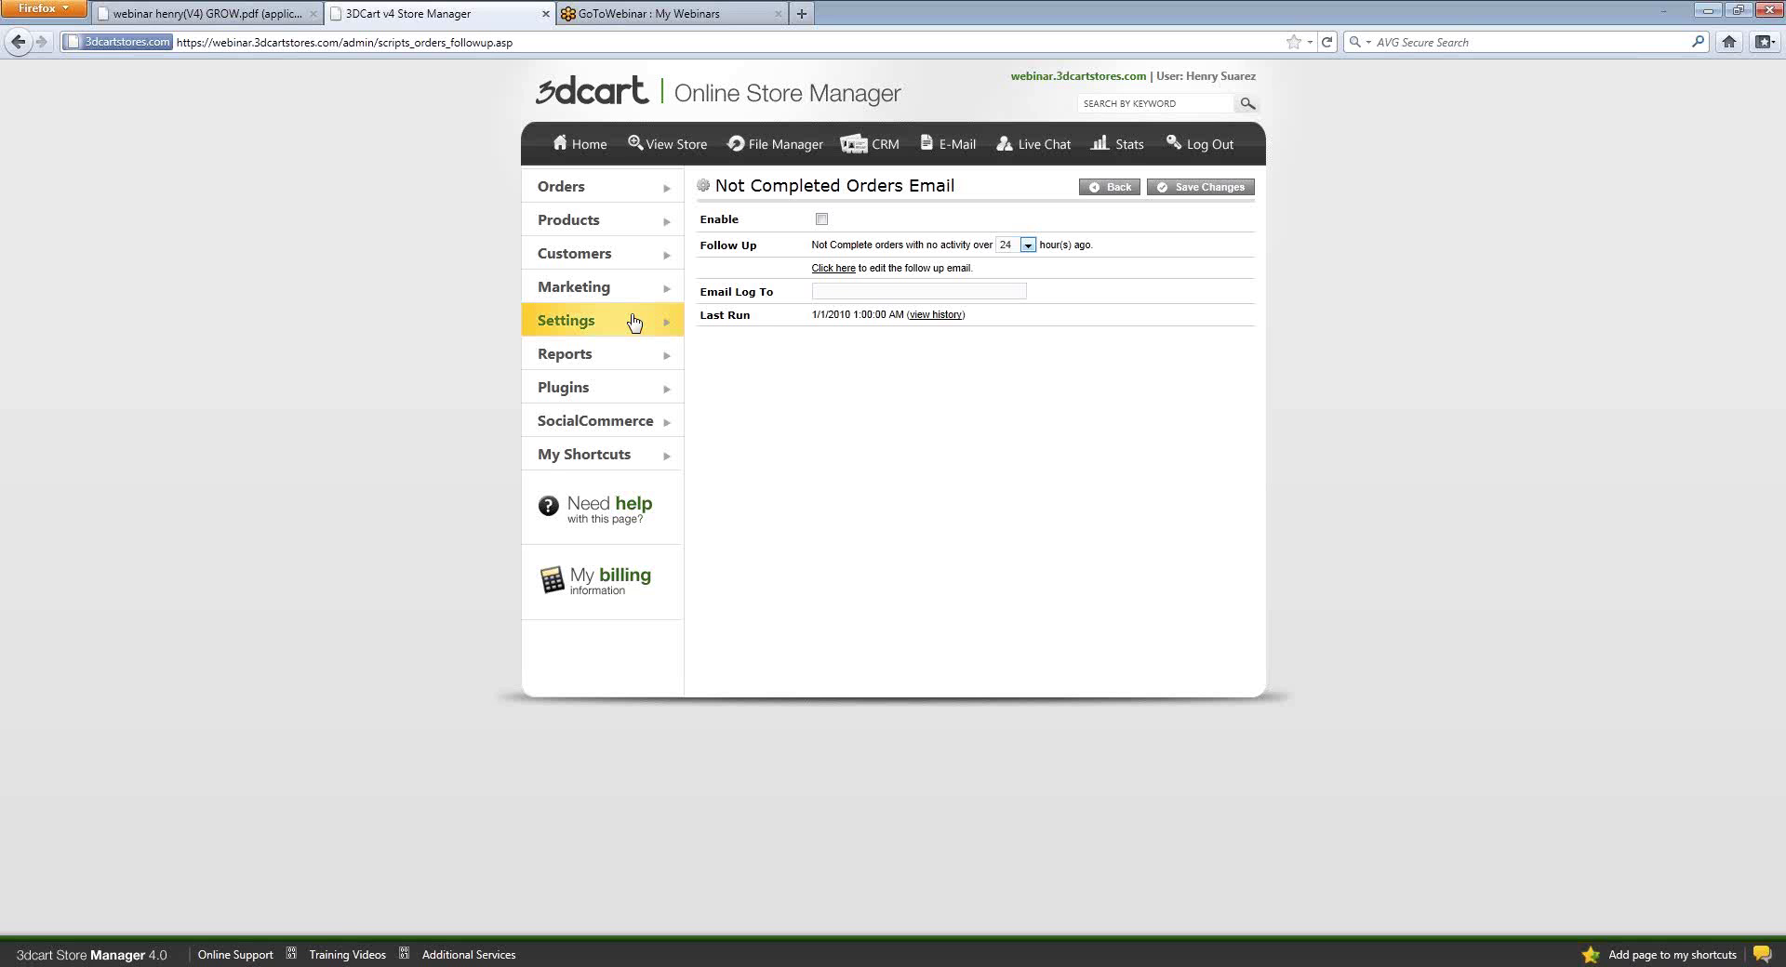
Step: Back on Store Modules, highlight Enable Product Reviews Emails and open its settings (30 days, Shipped)
mouse_move(646, 326)
mouse_move(727, 352)
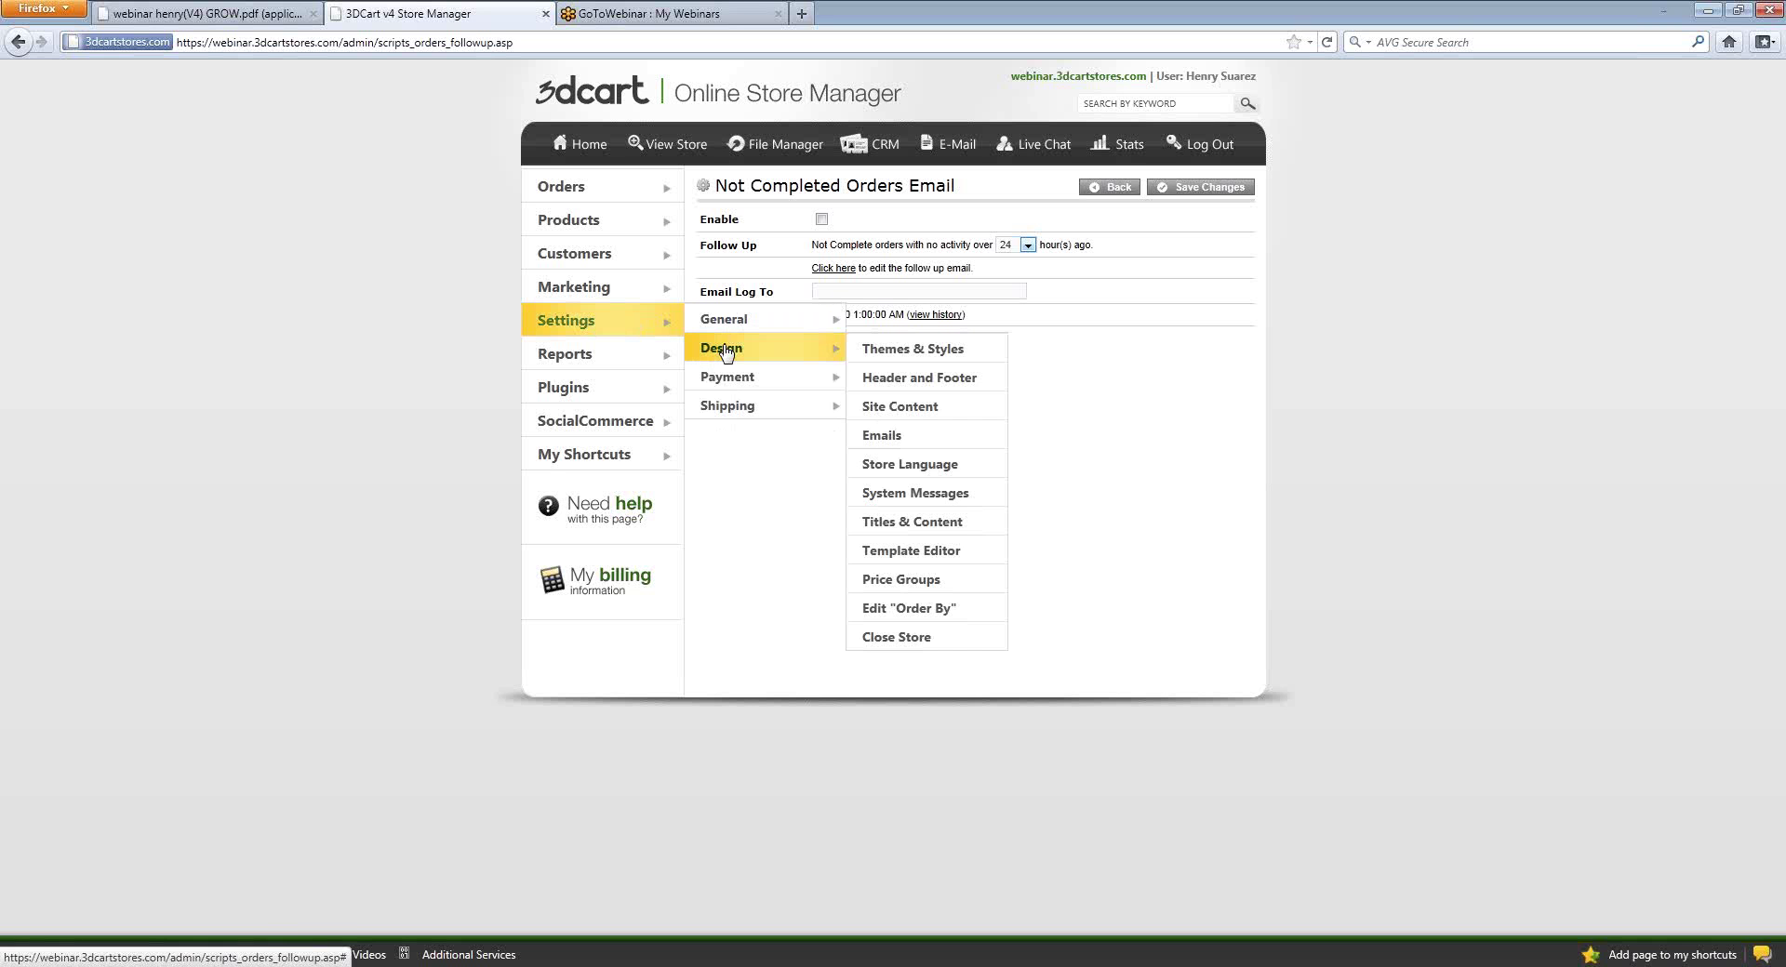
mouse_move(755, 321)
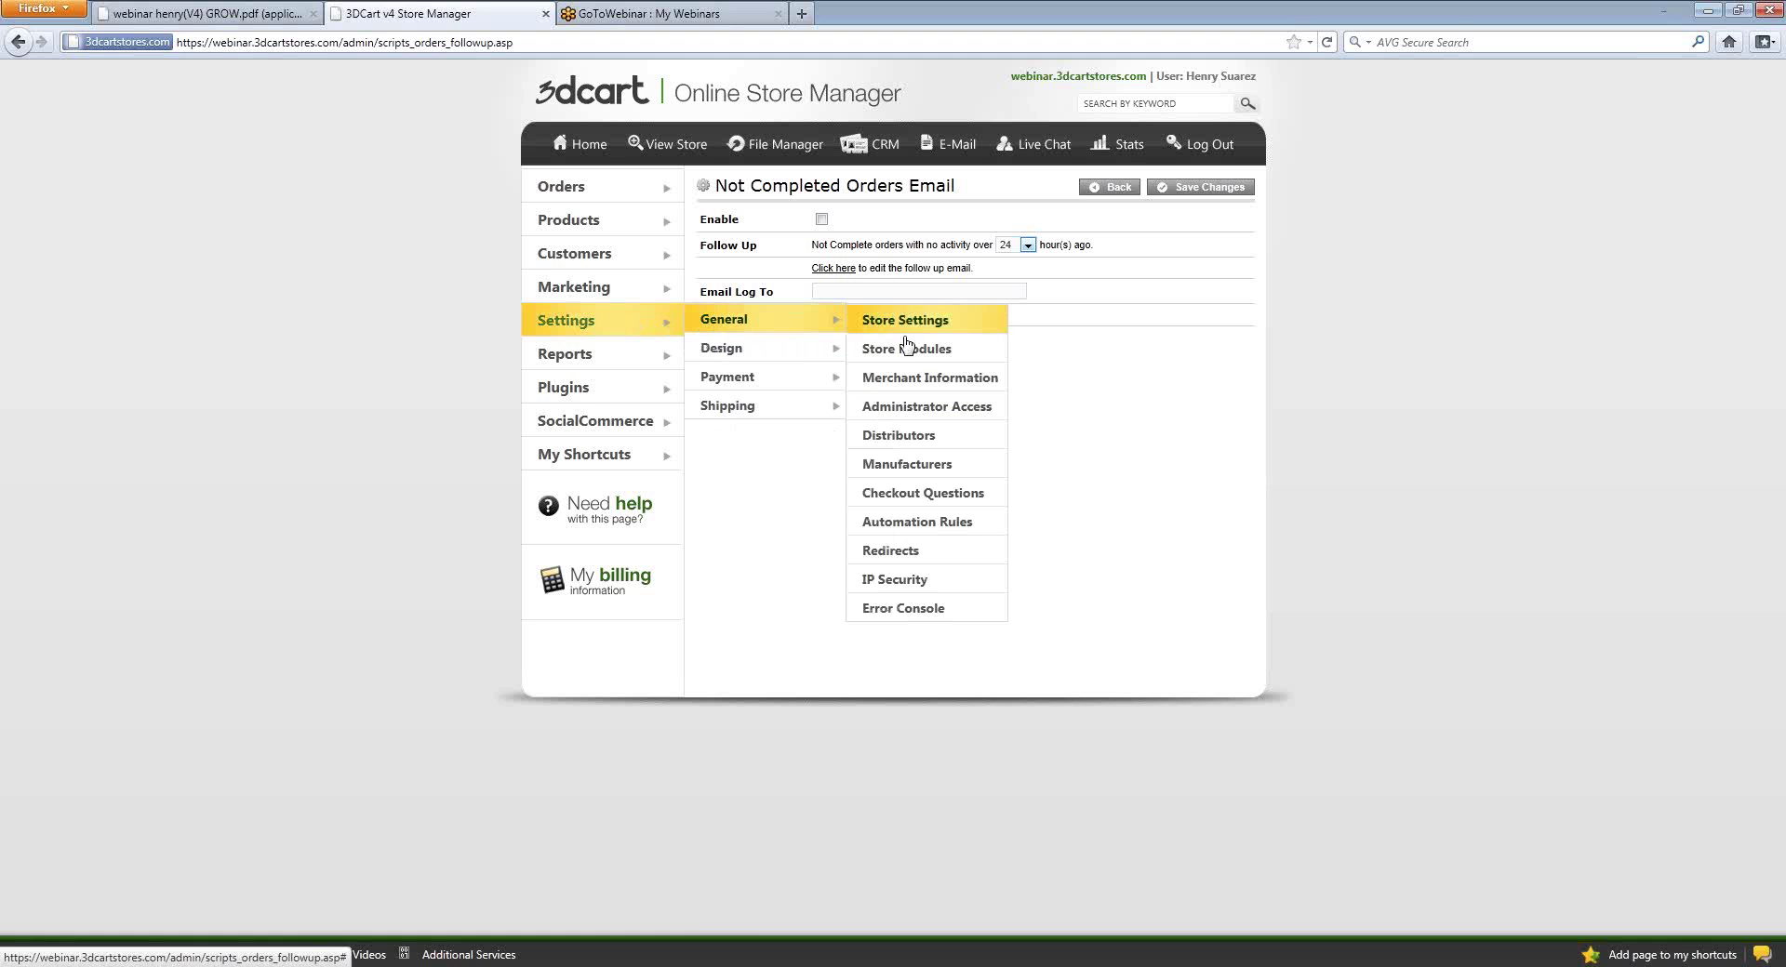
left_click(918, 365)
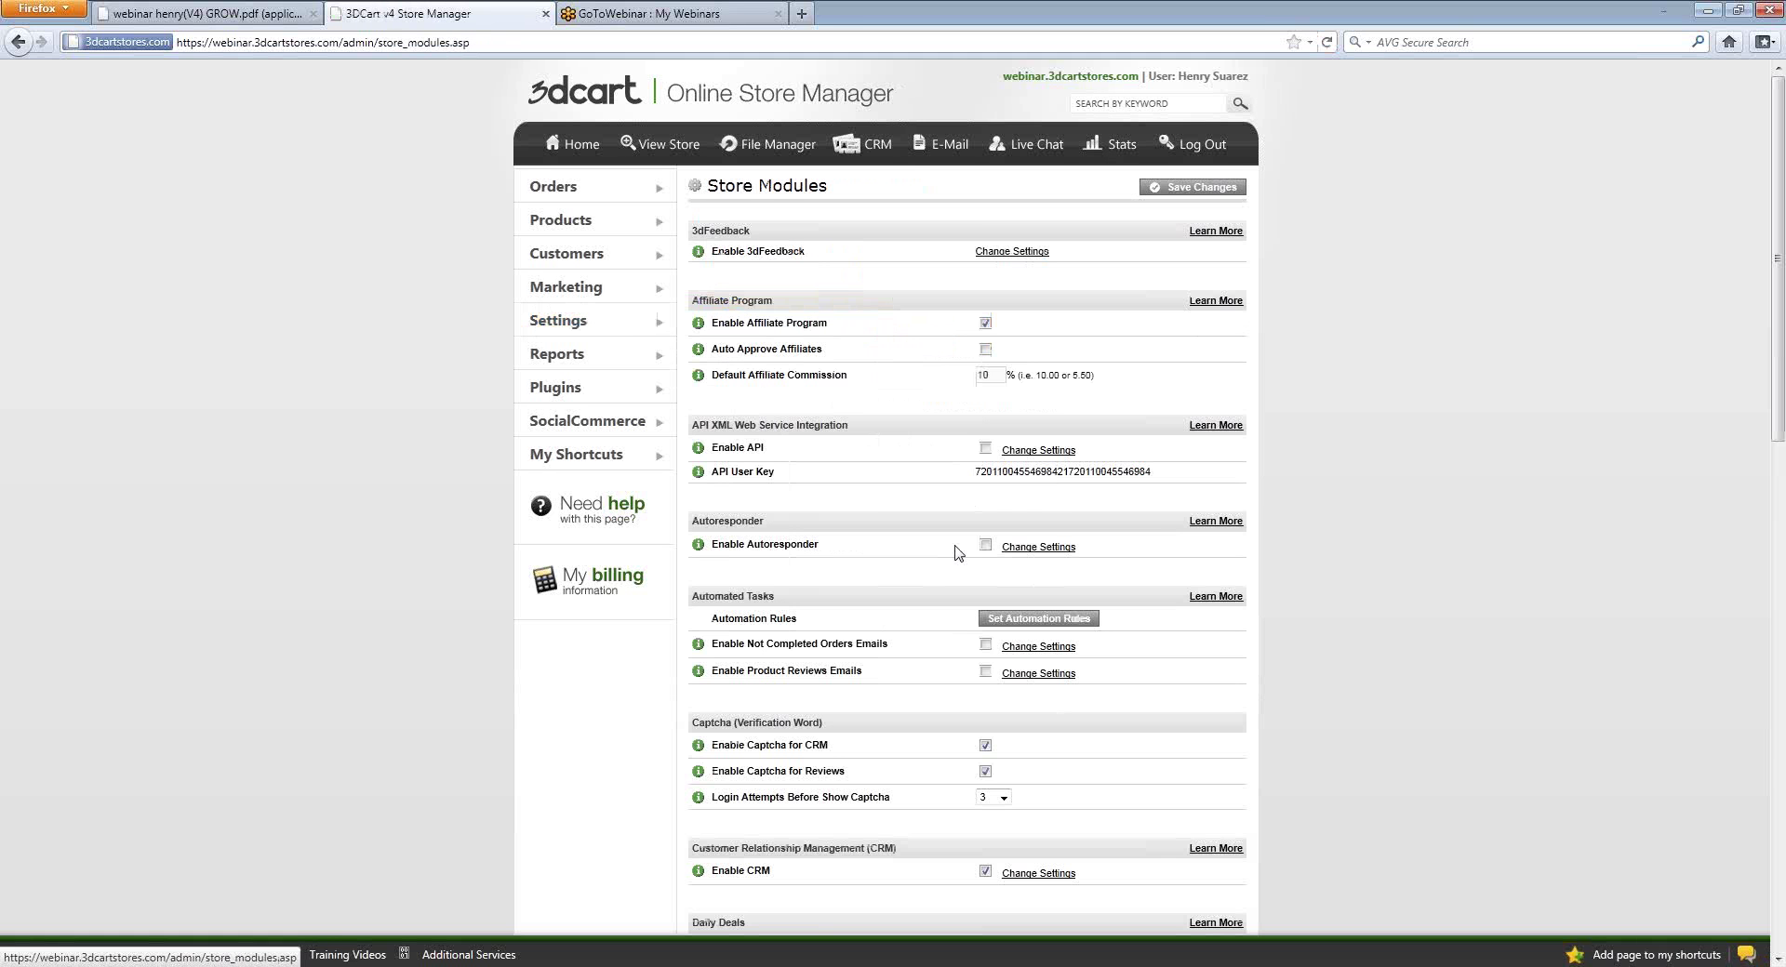
left_click_drag(871, 671, 703, 671)
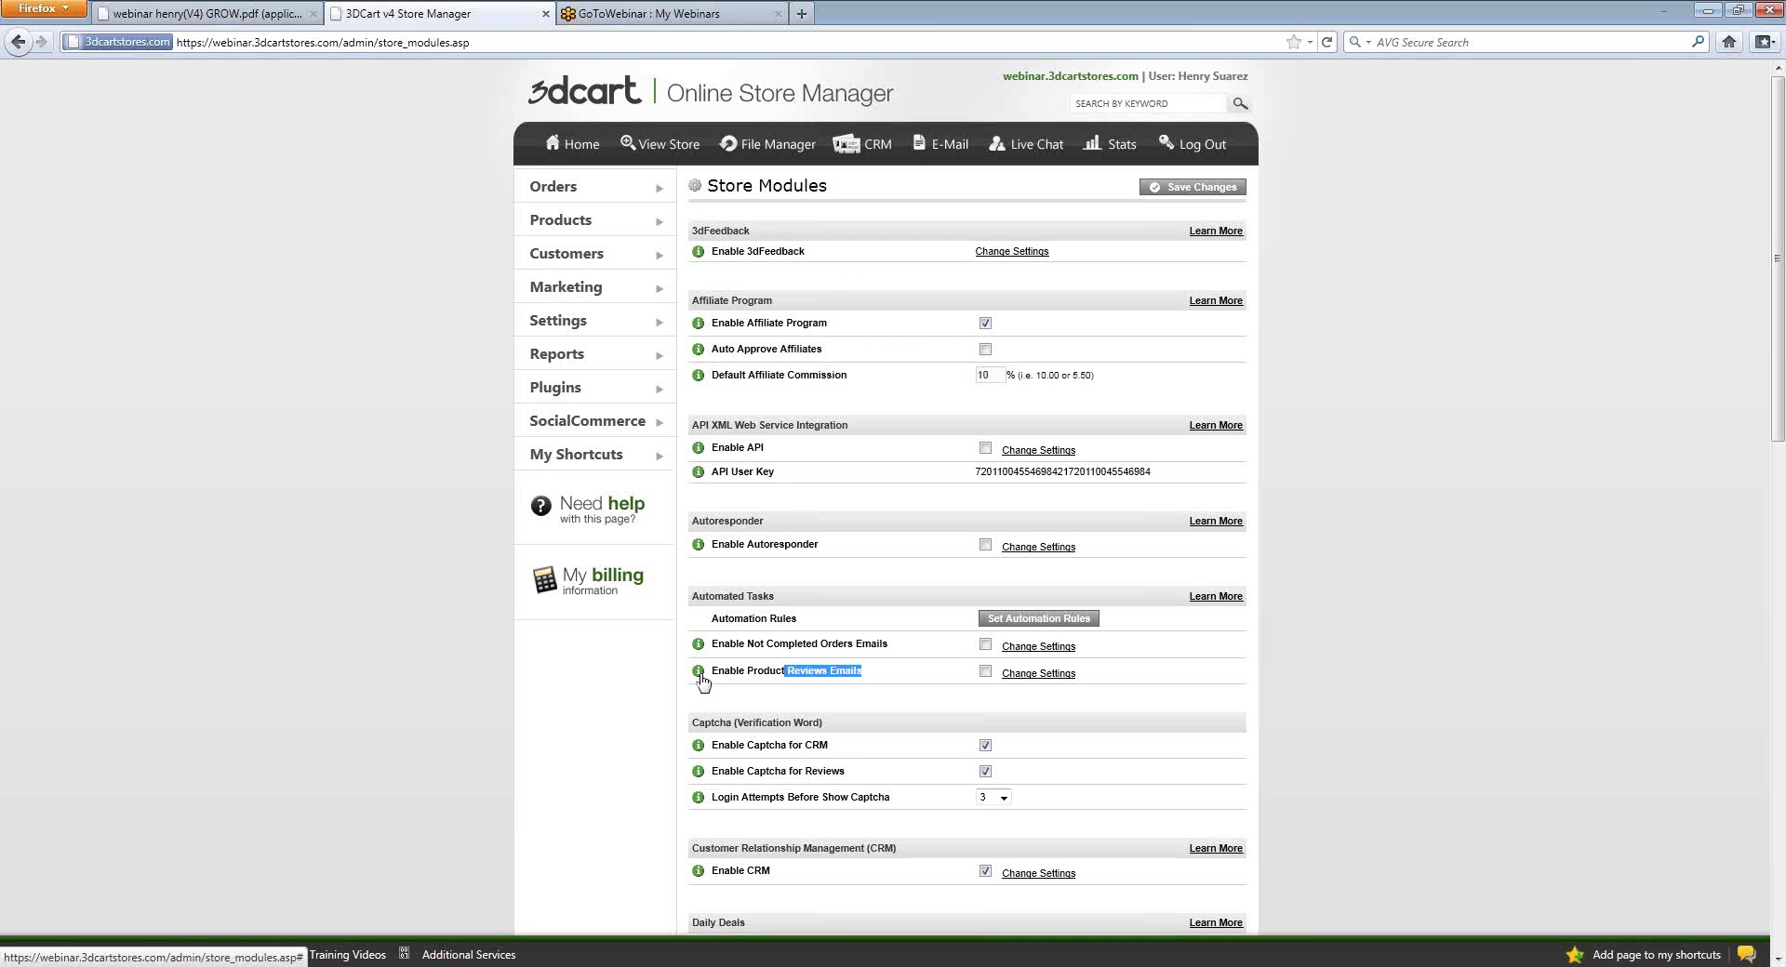
left_click(1031, 675)
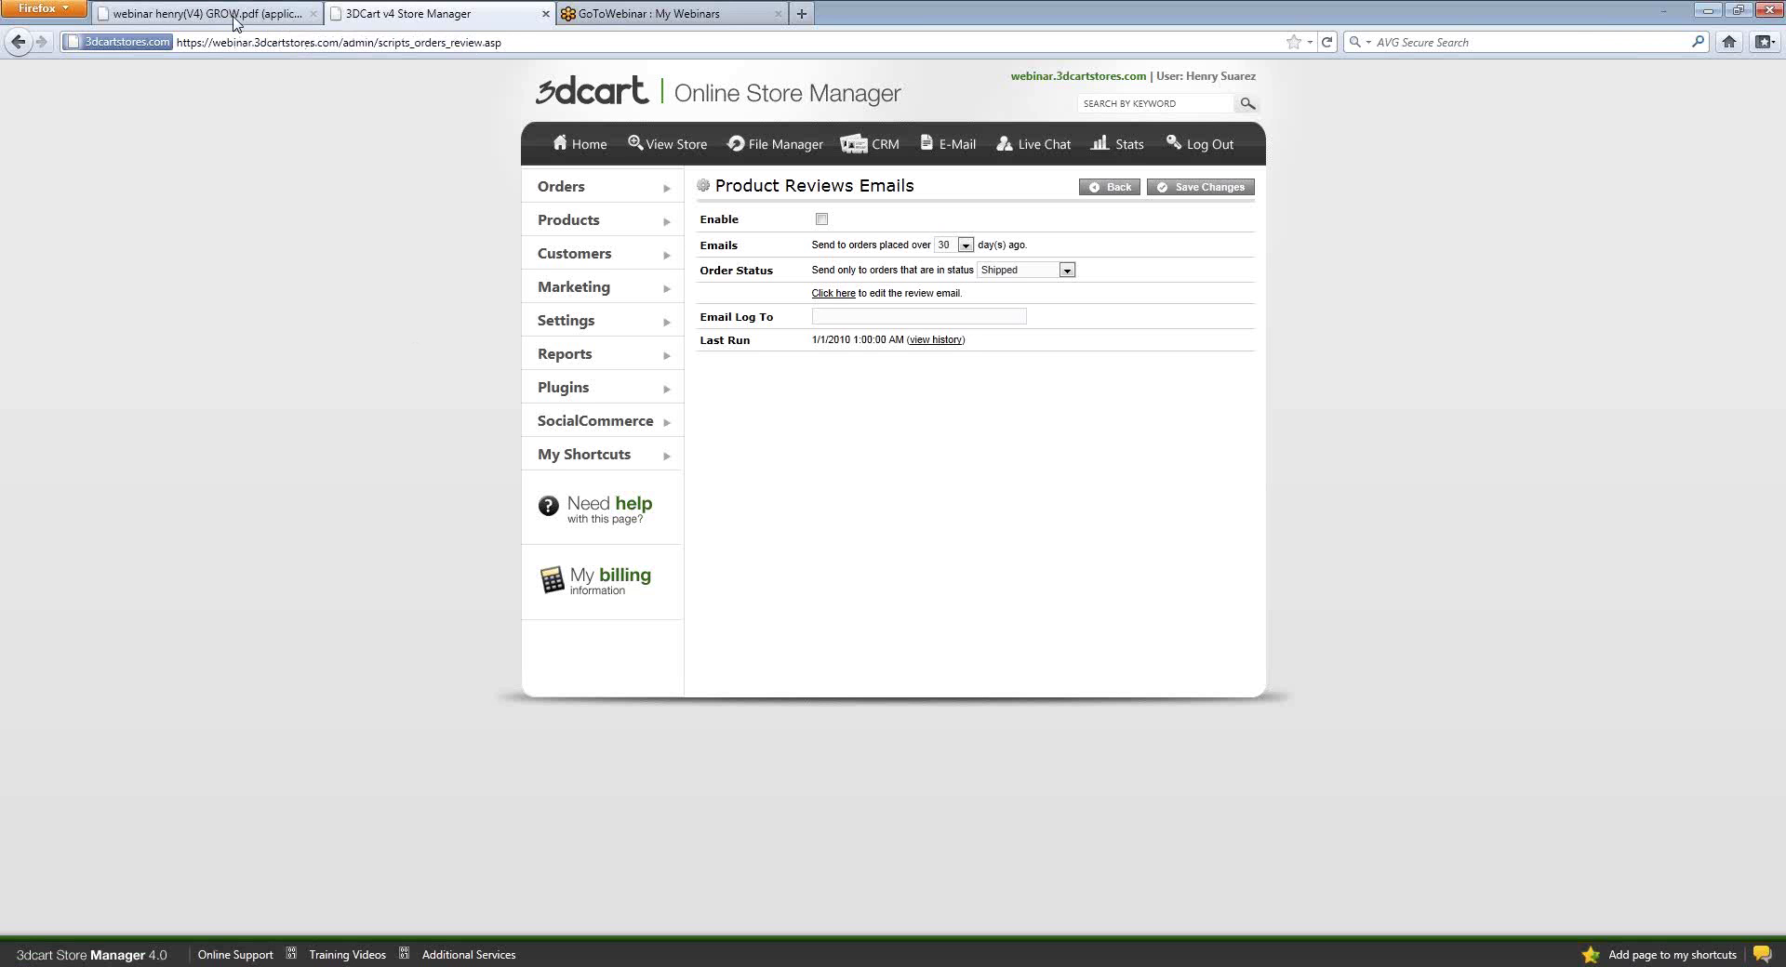
Step: On the Growth slide of the PDF deck, highlight the 'Automation – Save time AND money' bullet
left_click(236, 19)
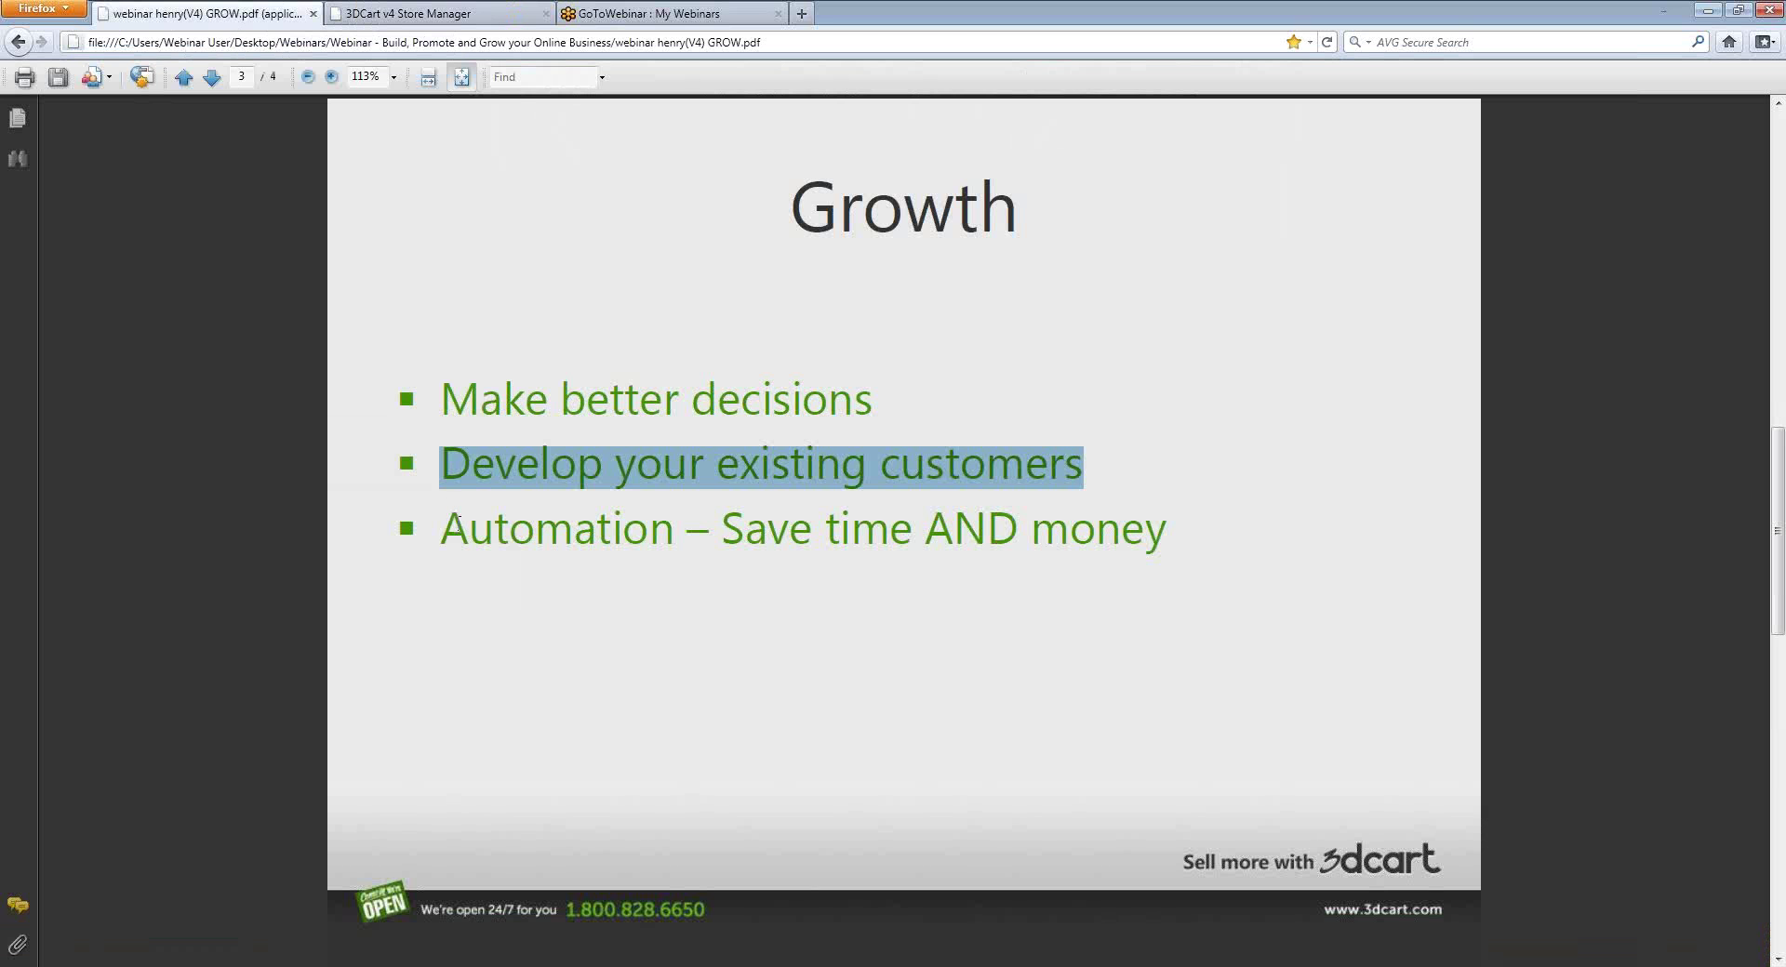
left_click_drag(597, 532, 1156, 540)
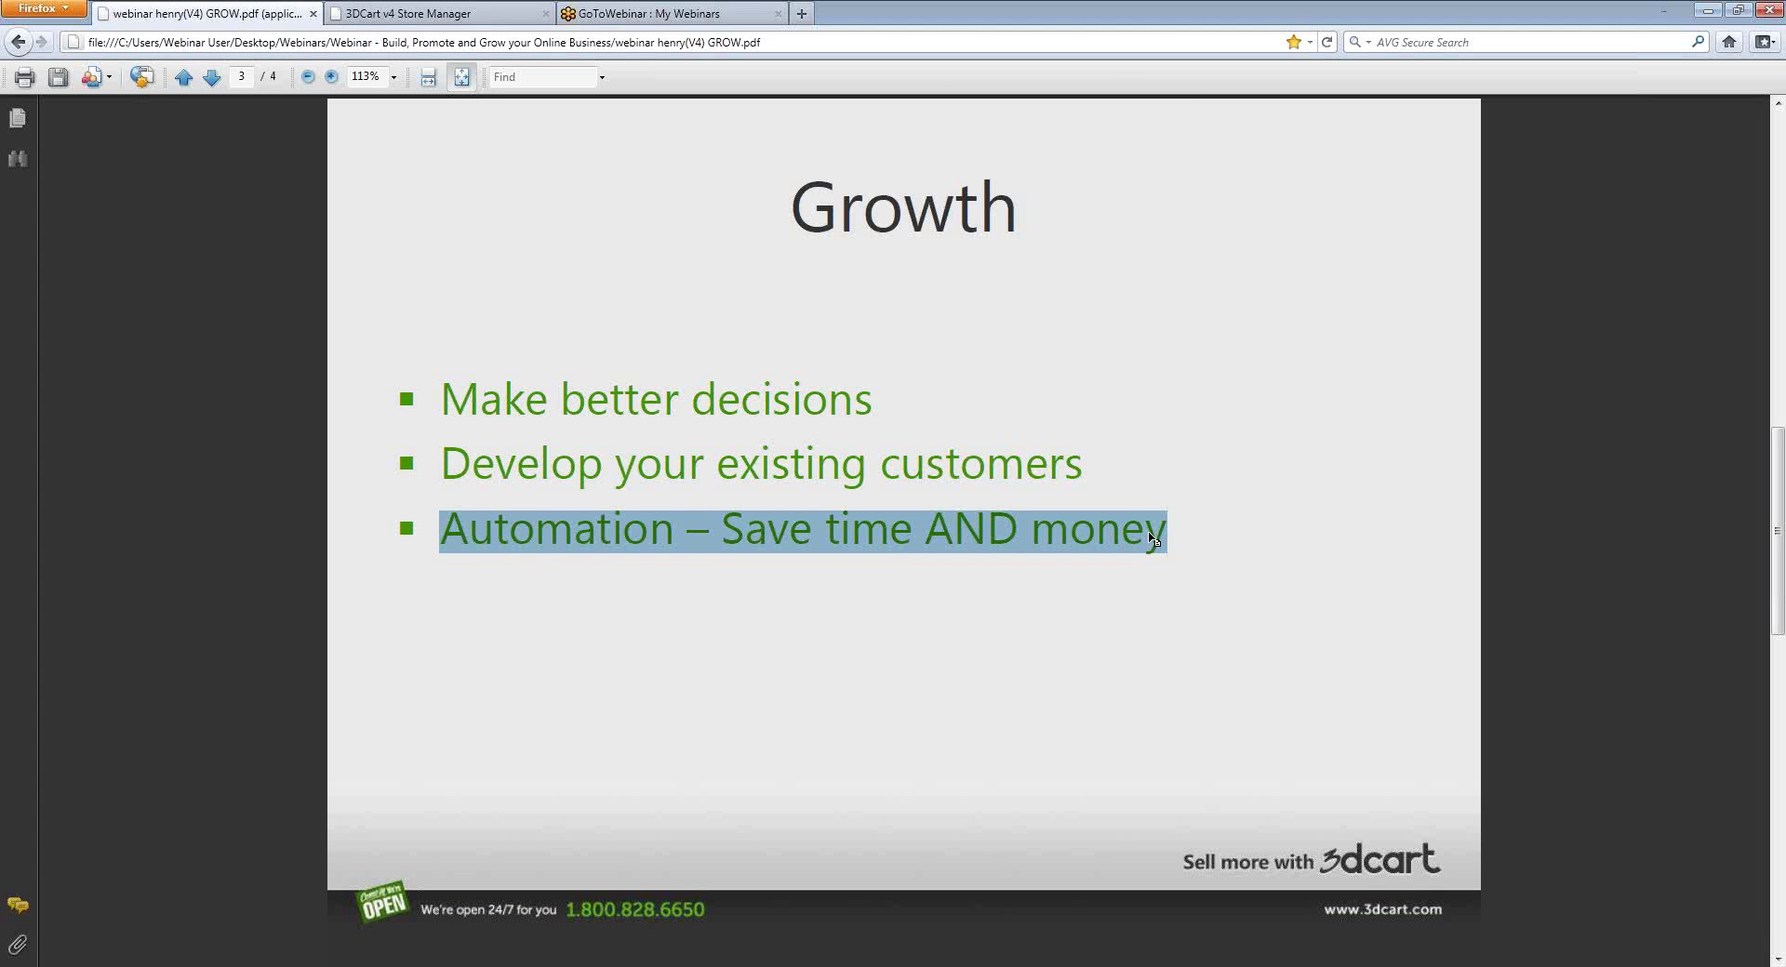
Step: Return to the Product Reviews Emails page and bring up the Plugins > Order Management flyout
left_click(461, 17)
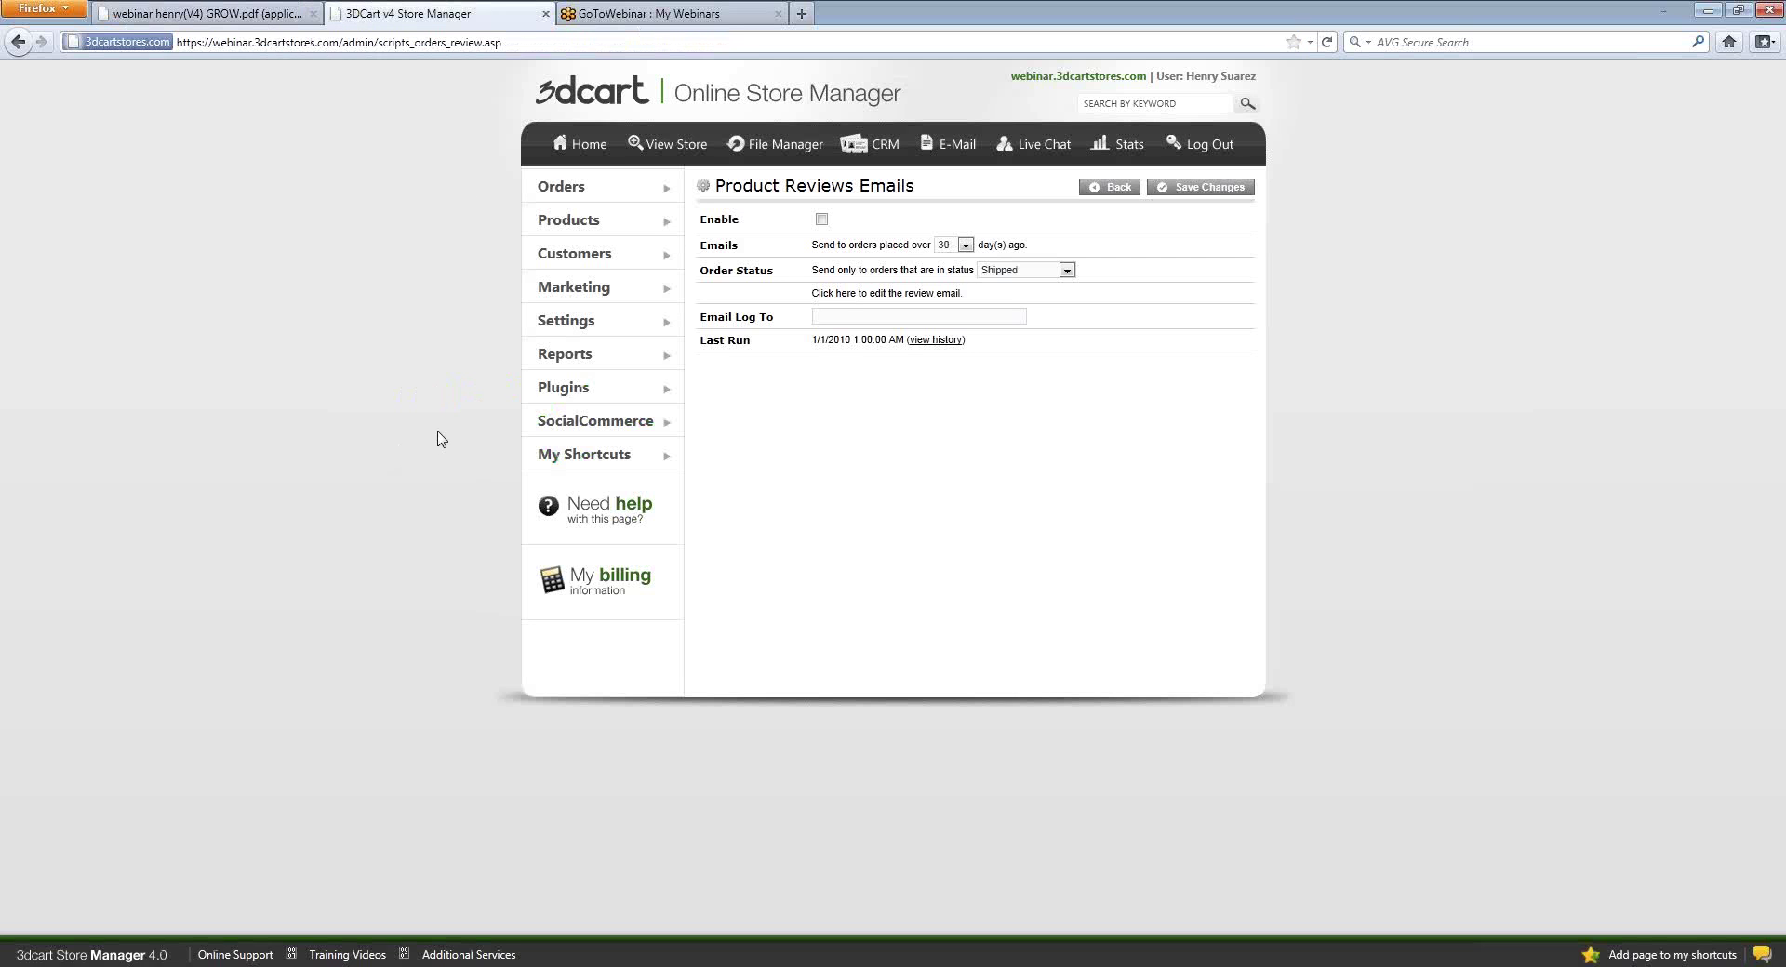
mouse_move(538, 387)
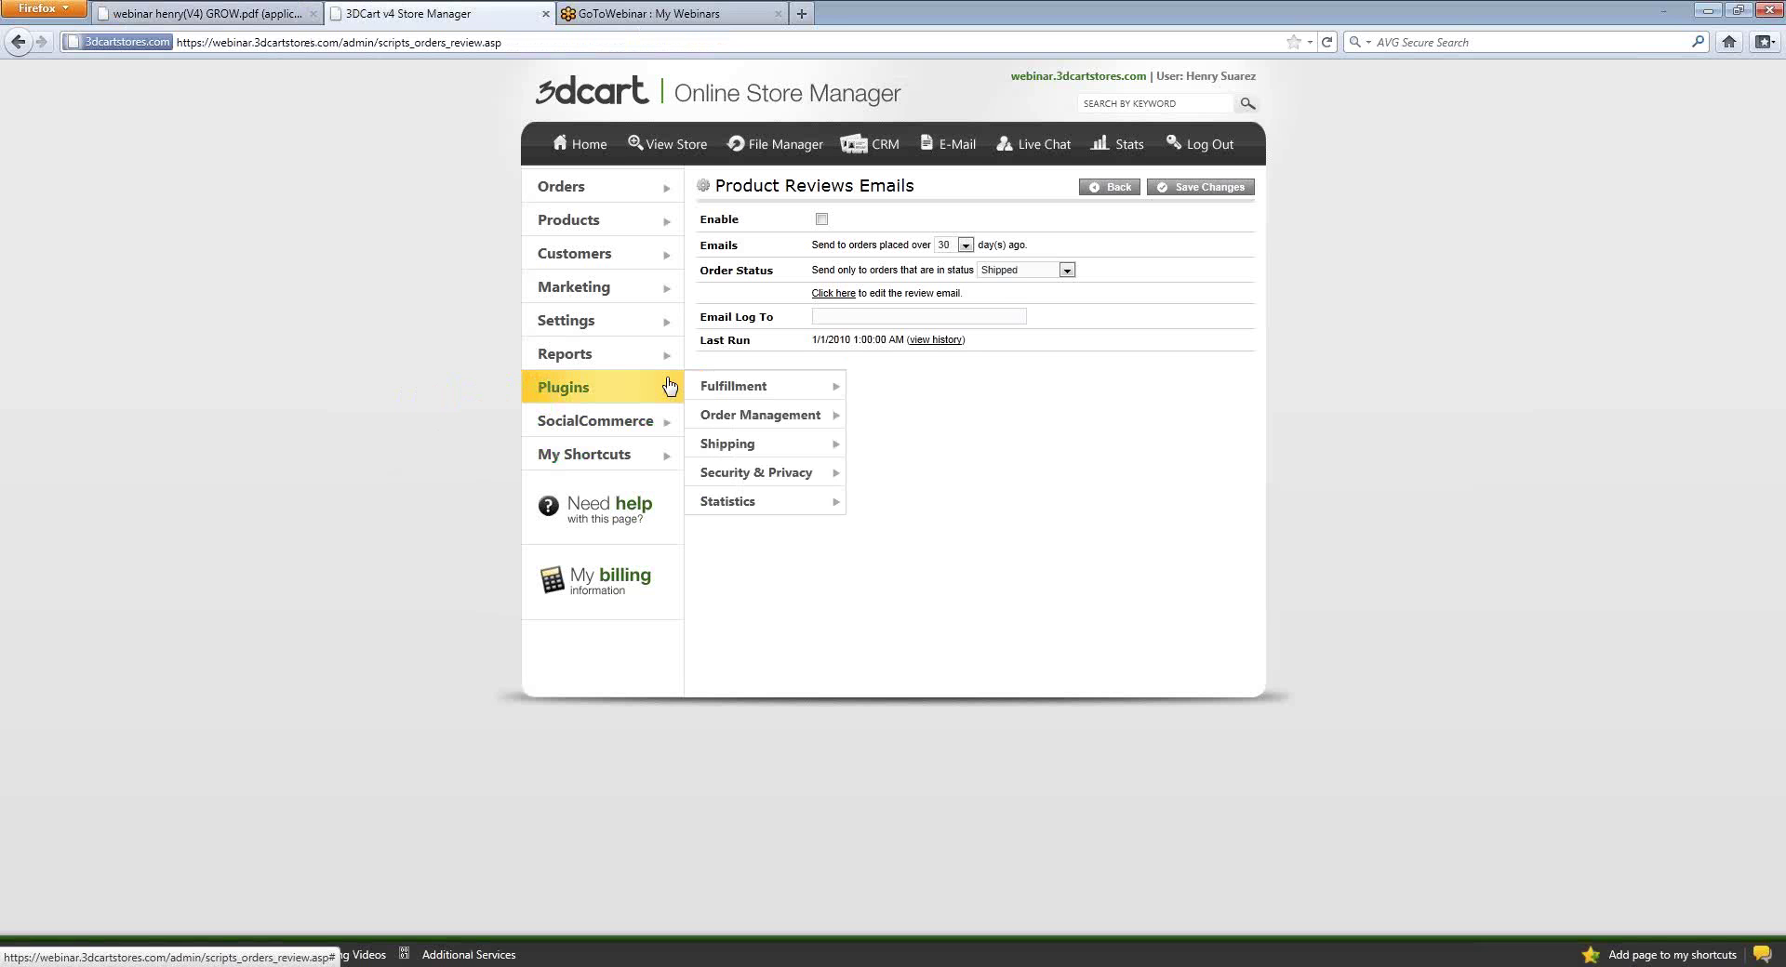
mouse_move(723, 416)
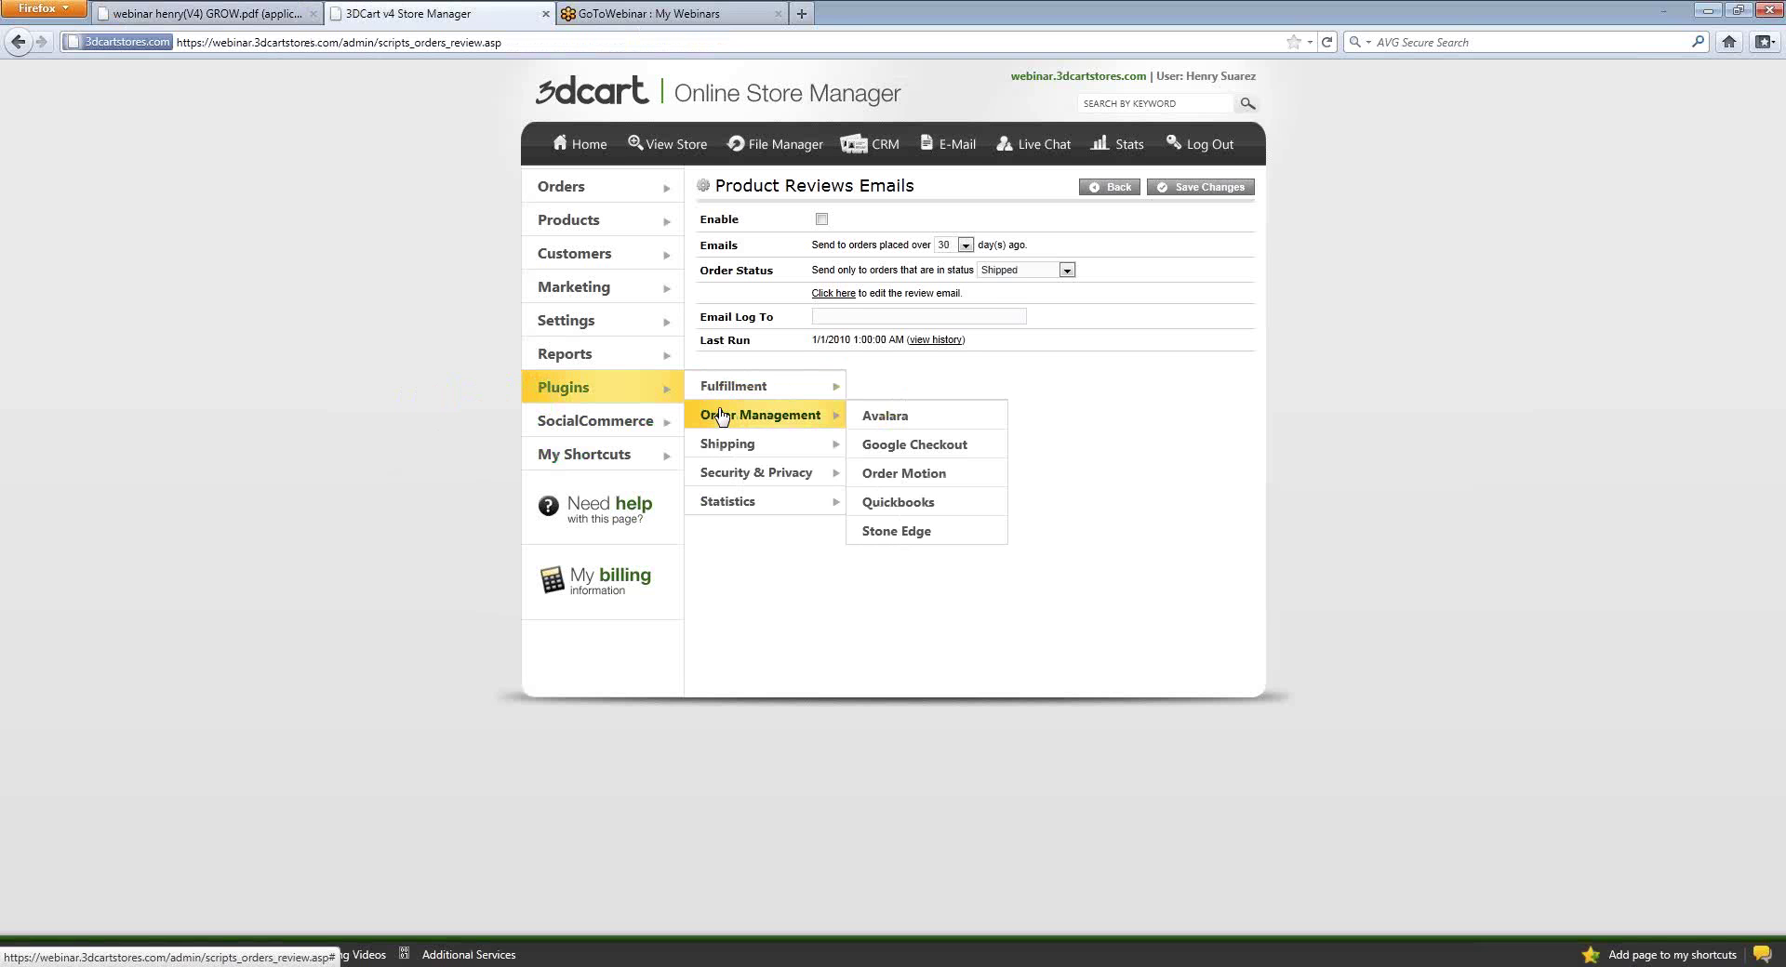
left_click(883, 538)
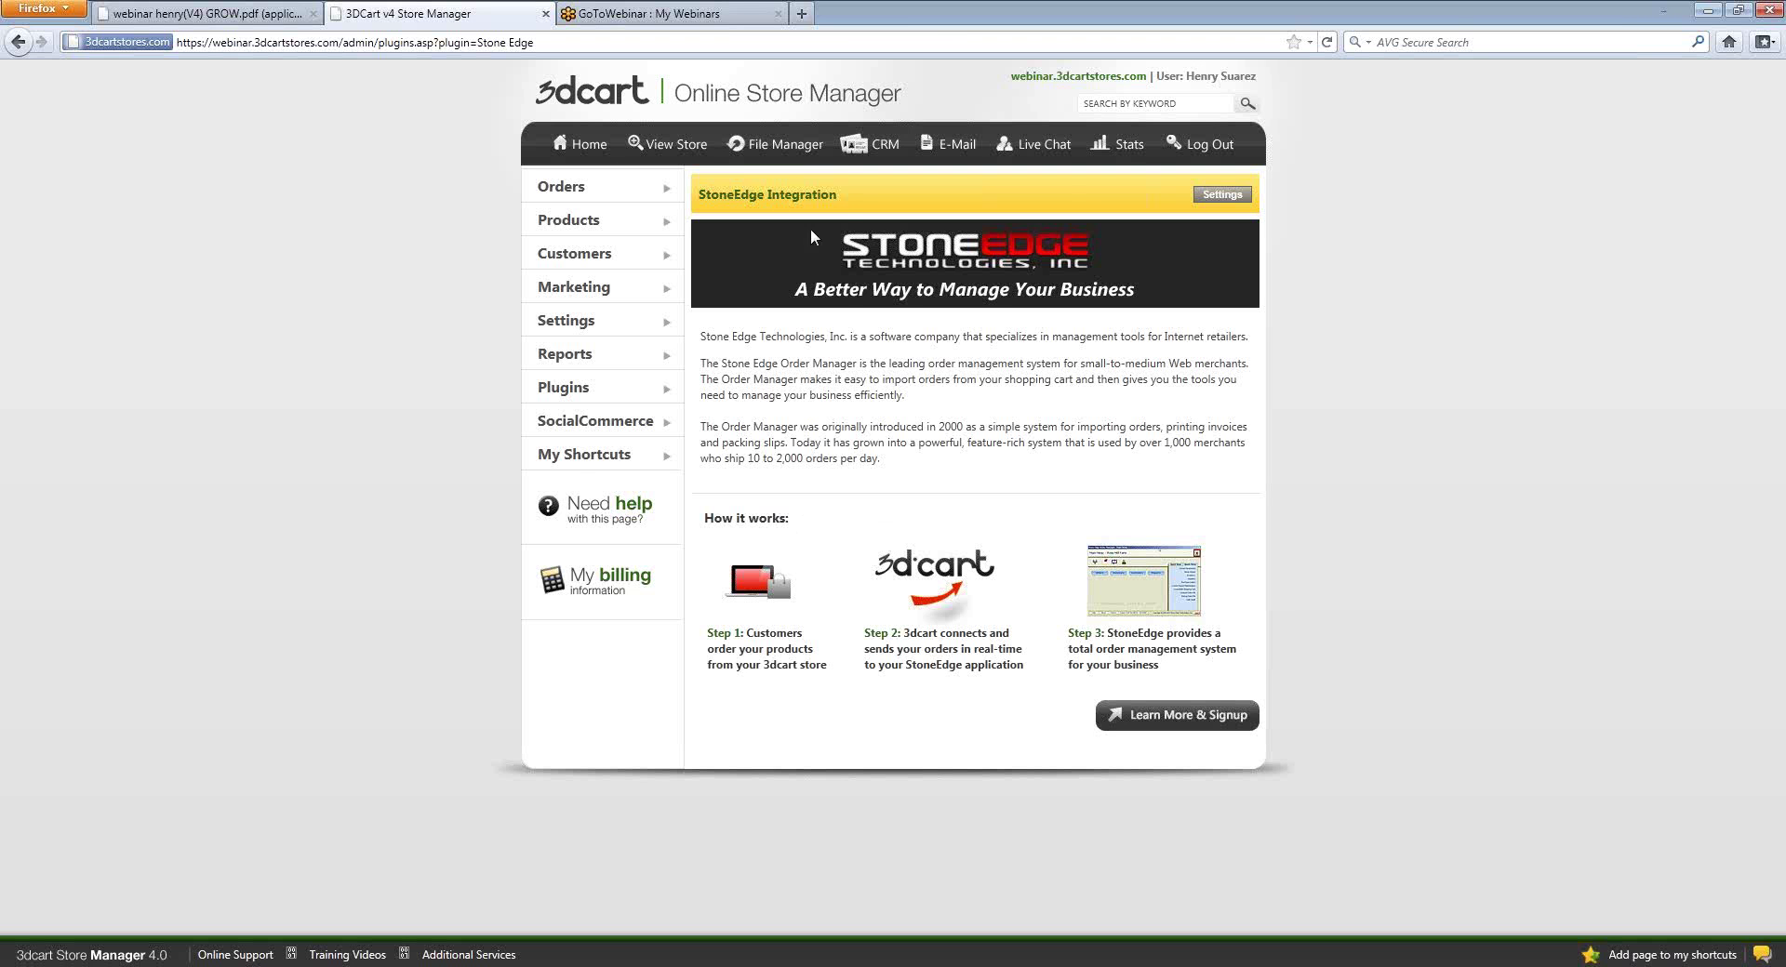
mouse_move(583, 194)
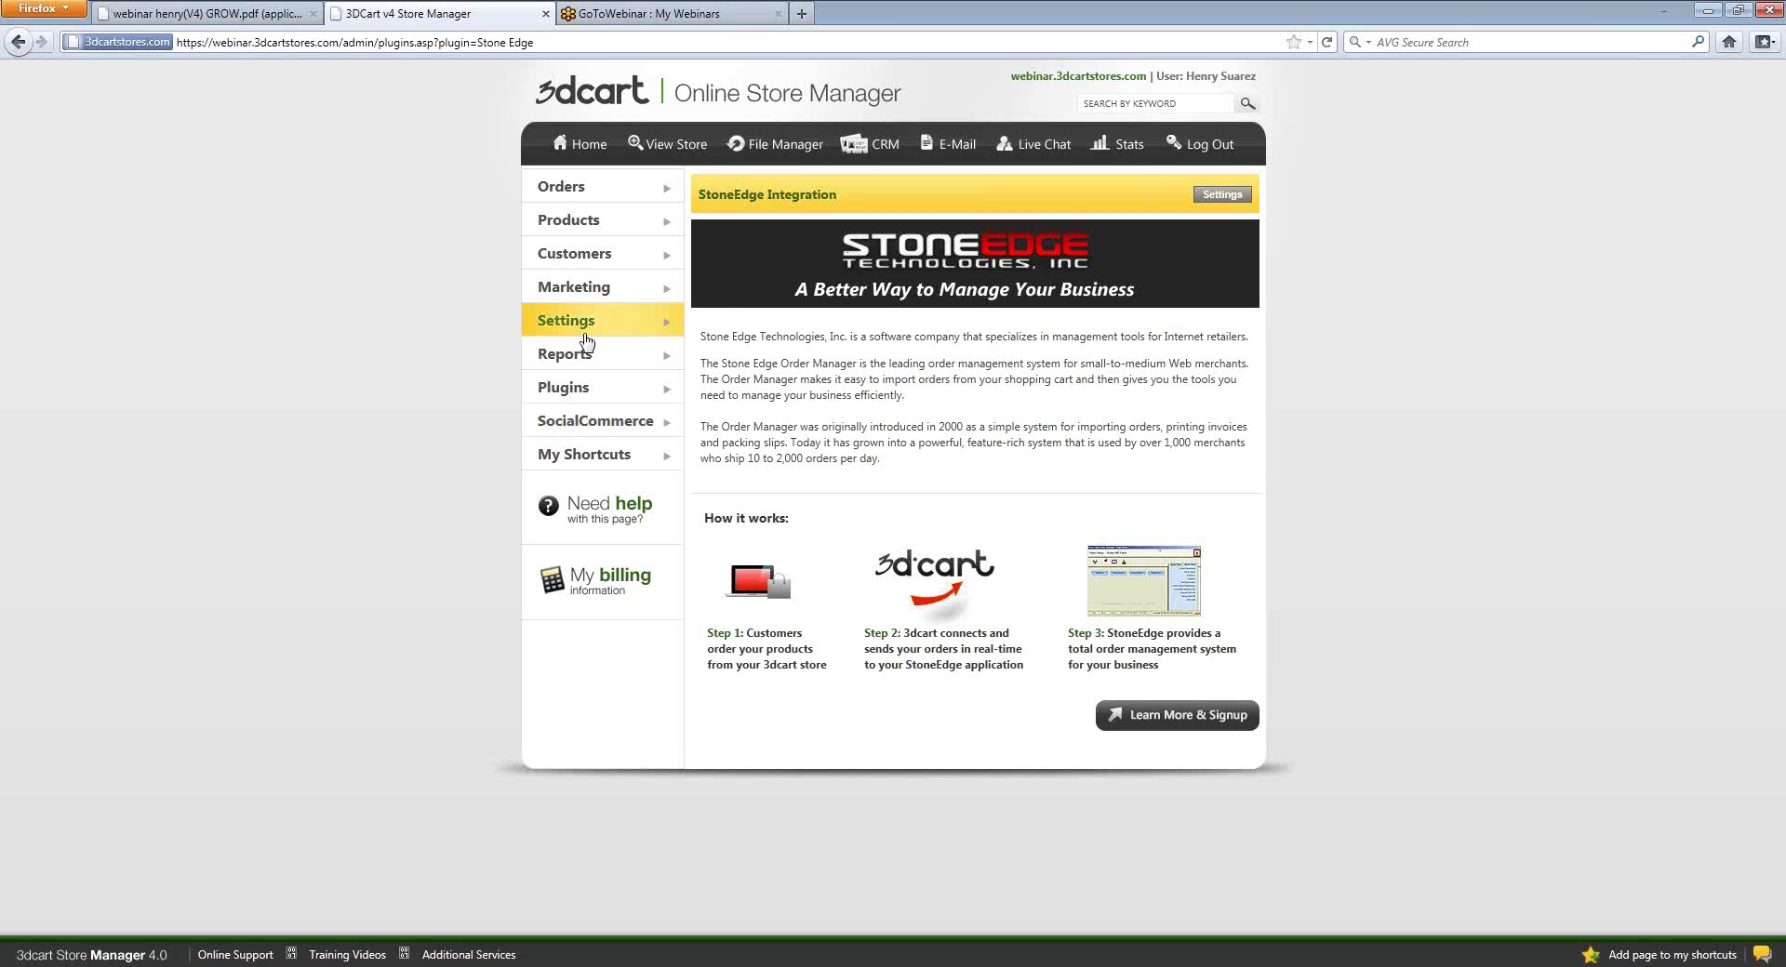
Step: Open TrueShip from the Plugins > Shipping flyout in the left menu
mouse_move(563, 387)
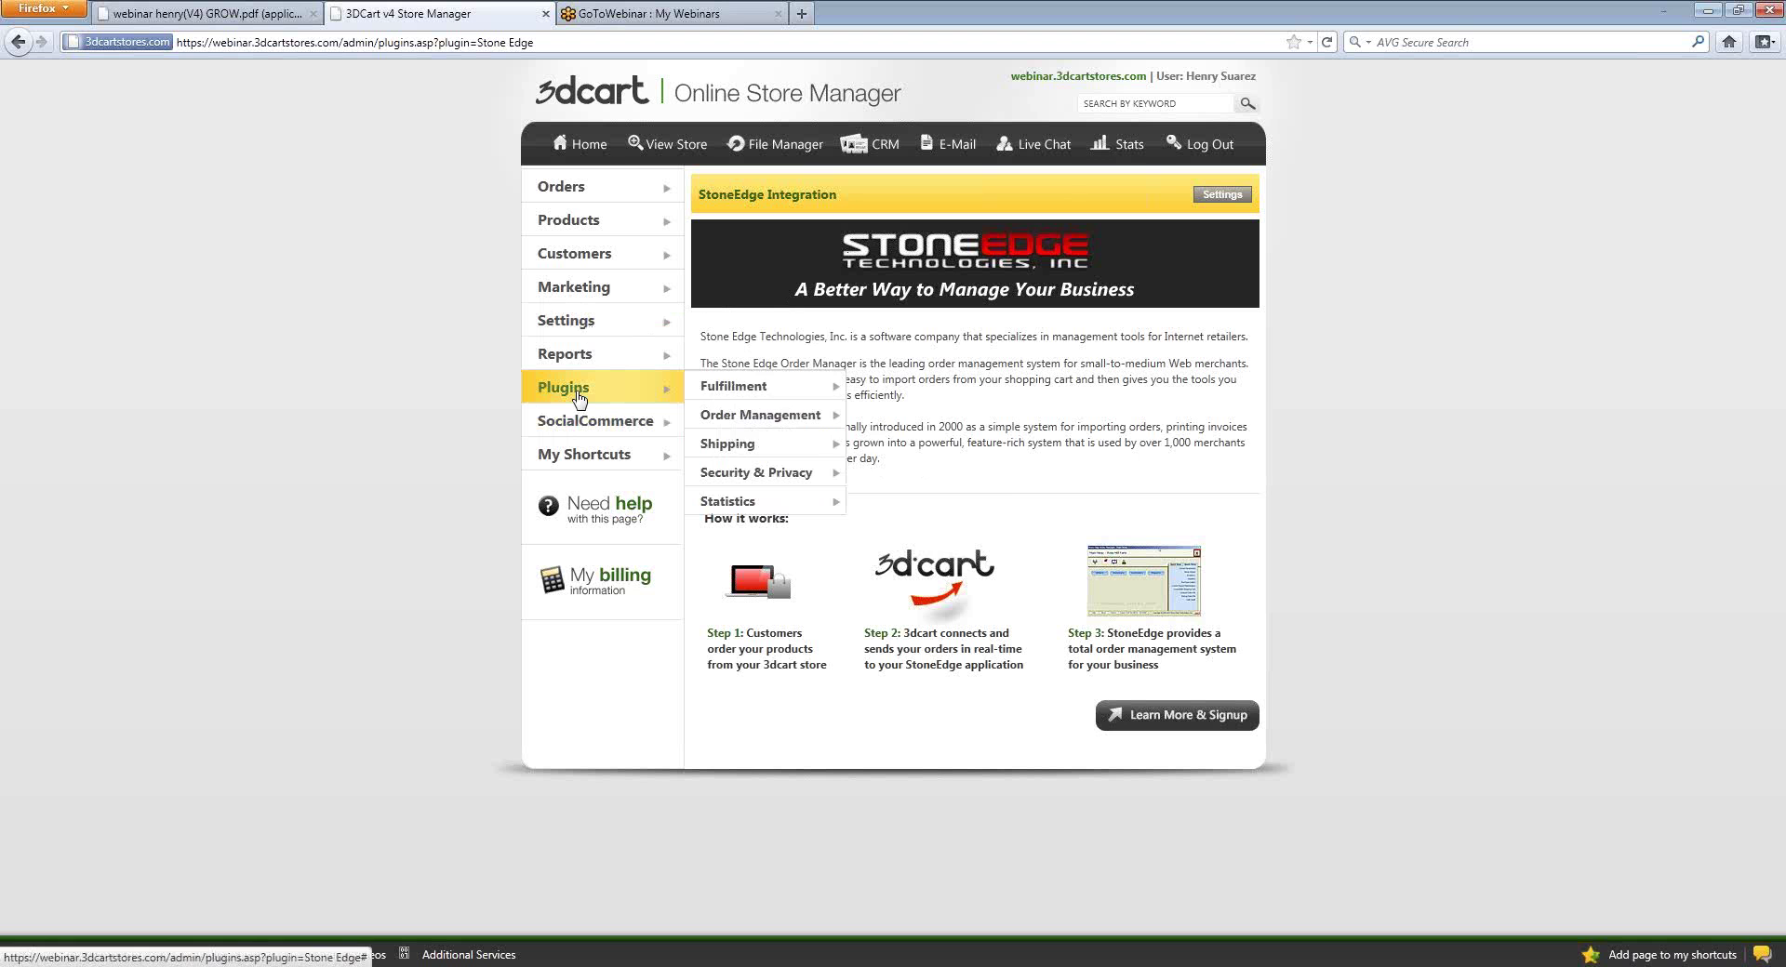
mouse_move(761, 452)
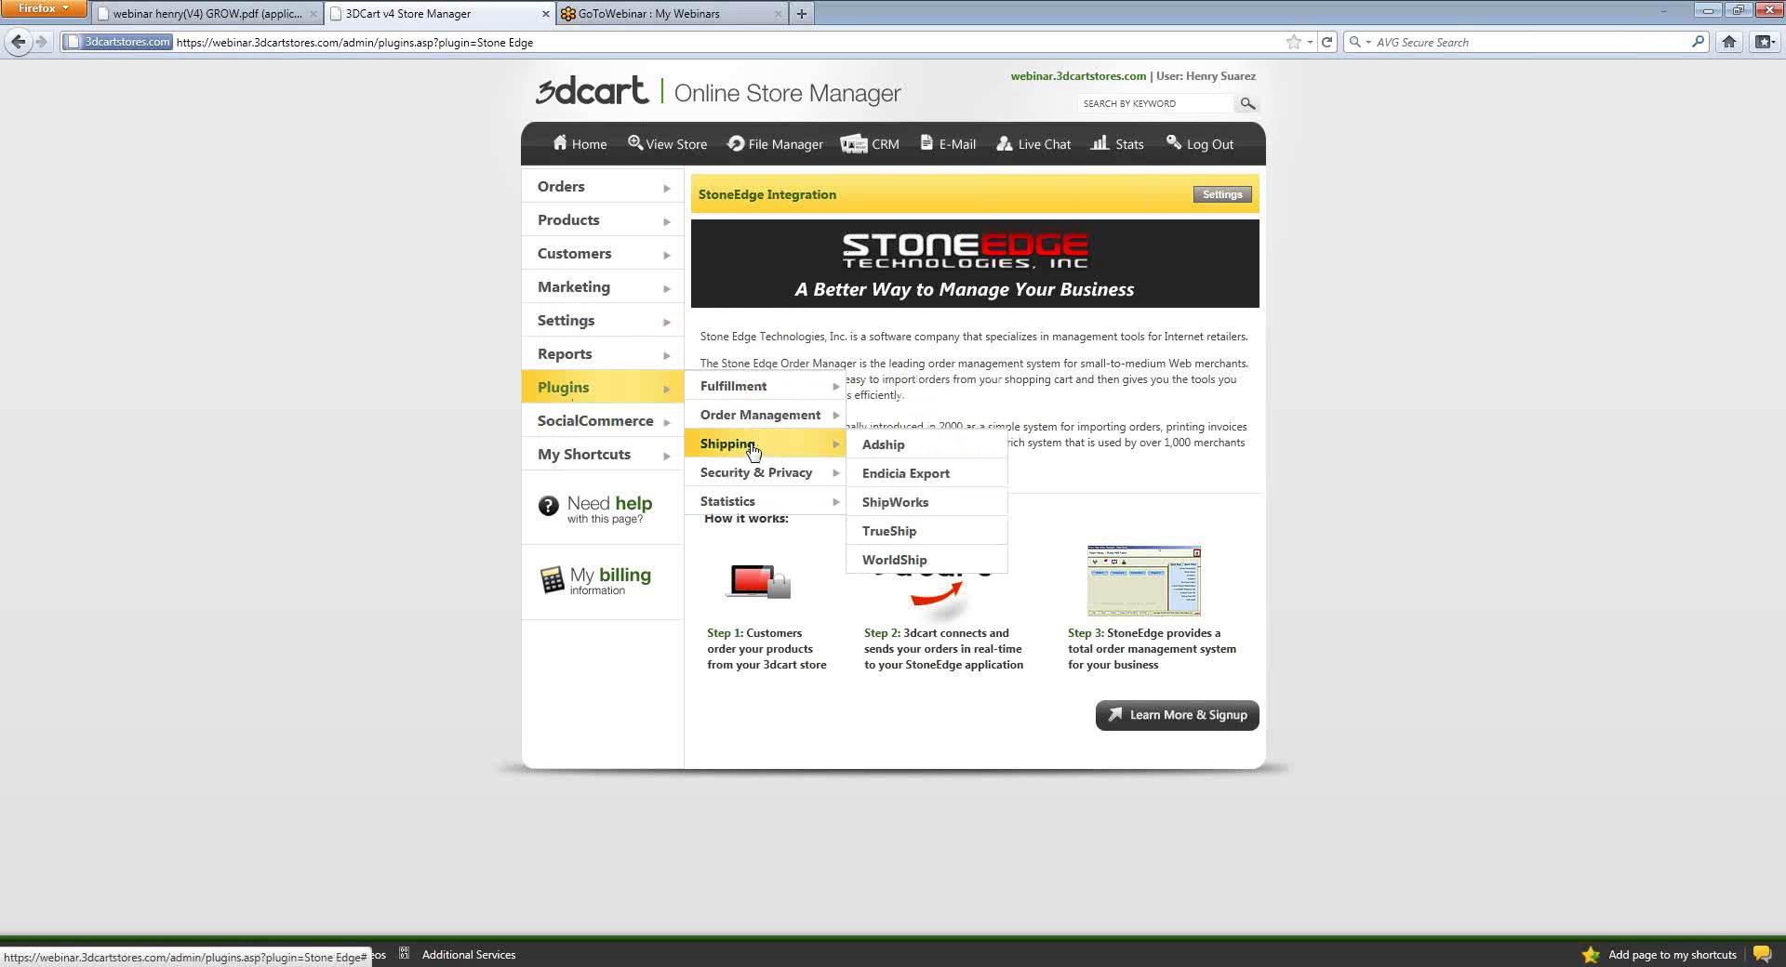
left_click(890, 533)
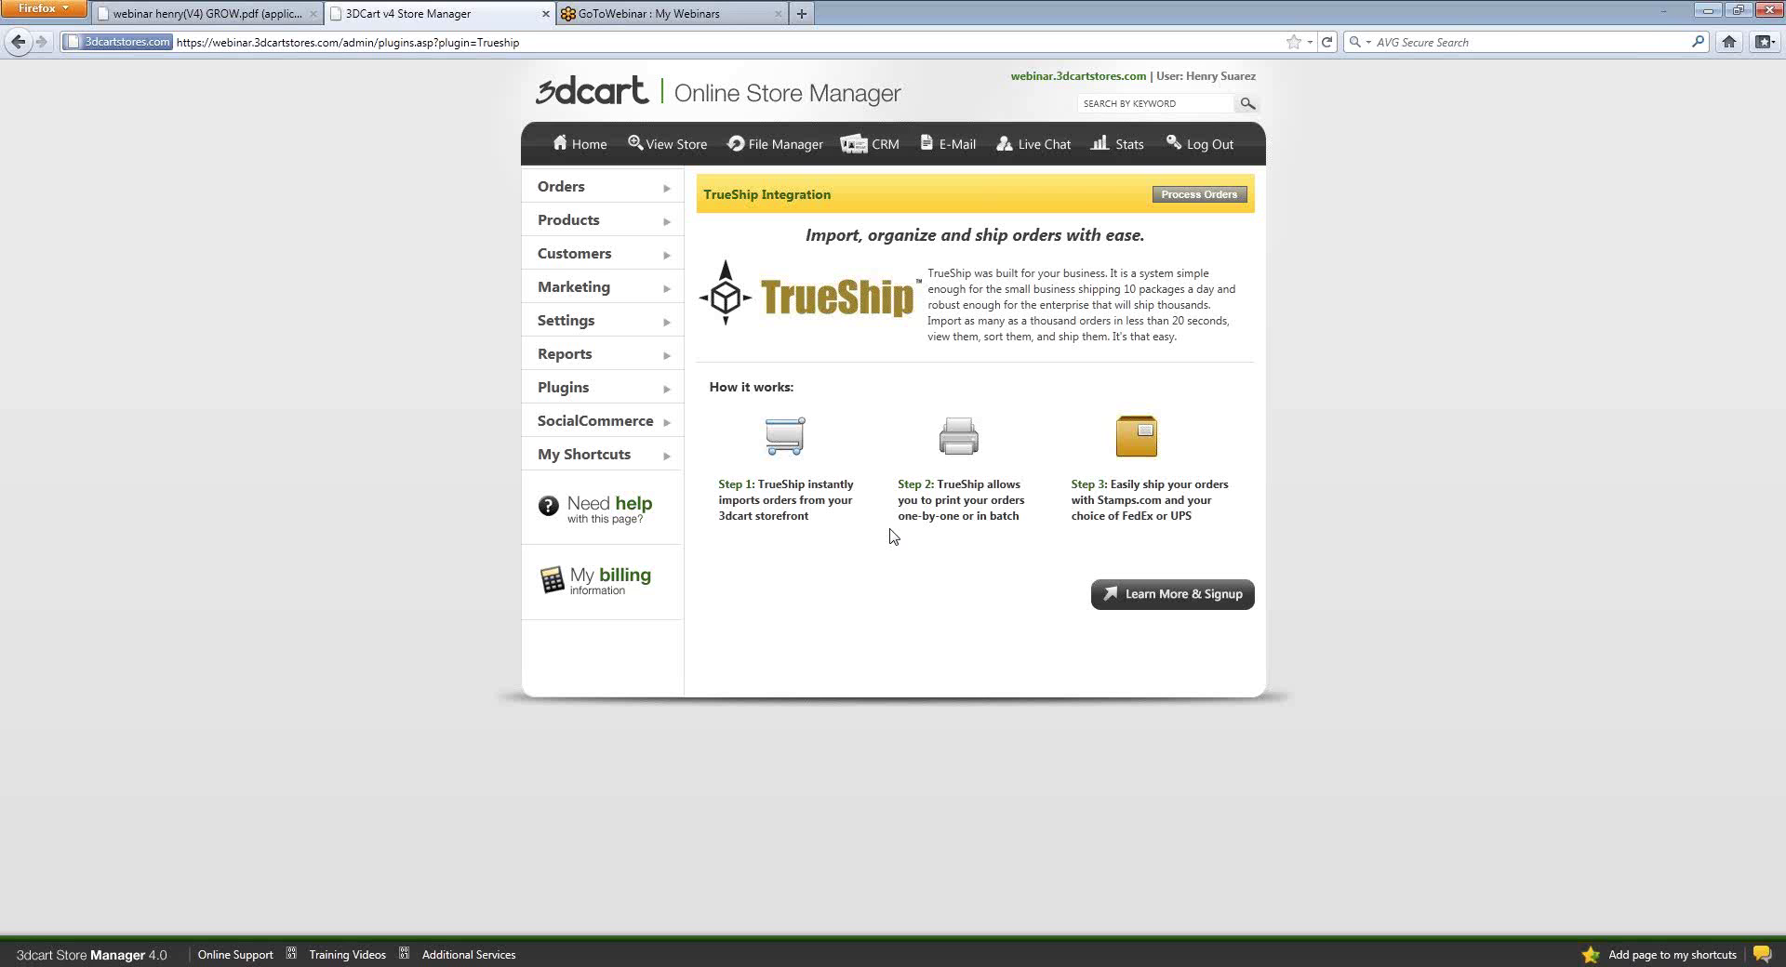
Step: Show the Plugins > Fulfillment submenu over the TrueShip Integration page
mouse_move(569, 391)
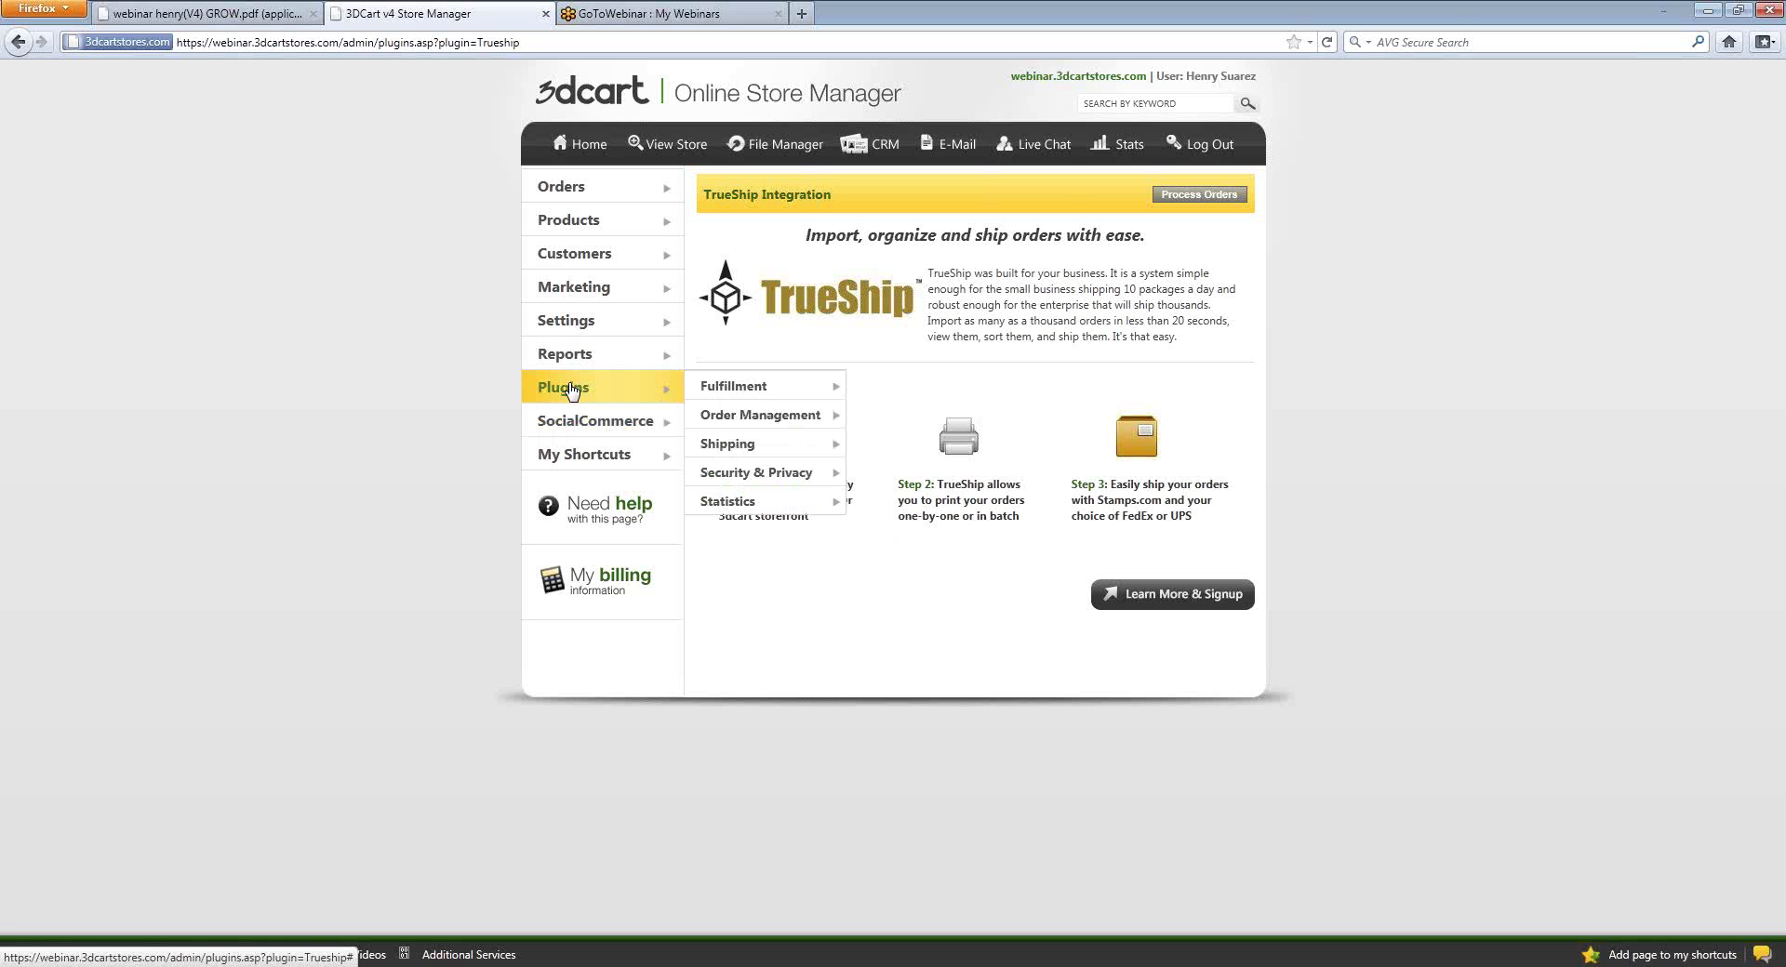
mouse_move(721, 394)
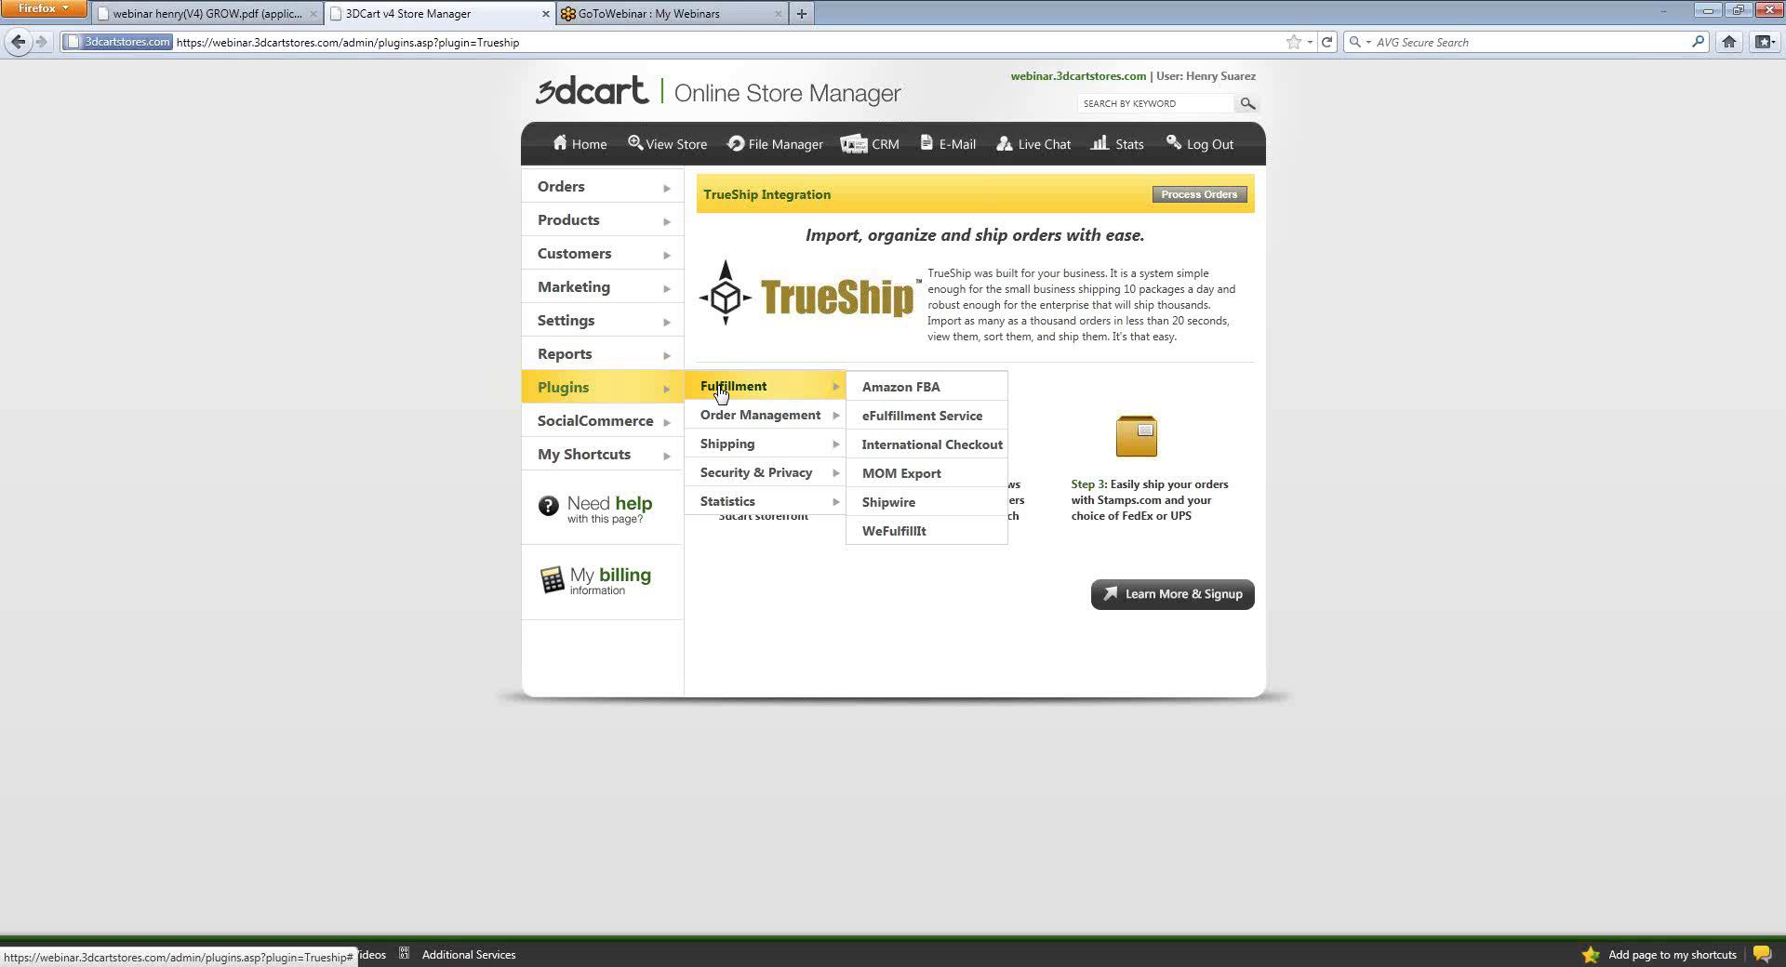
Step: Choose Amazon FBA from the Plugins > Fulfillment flyout
left_click(879, 390)
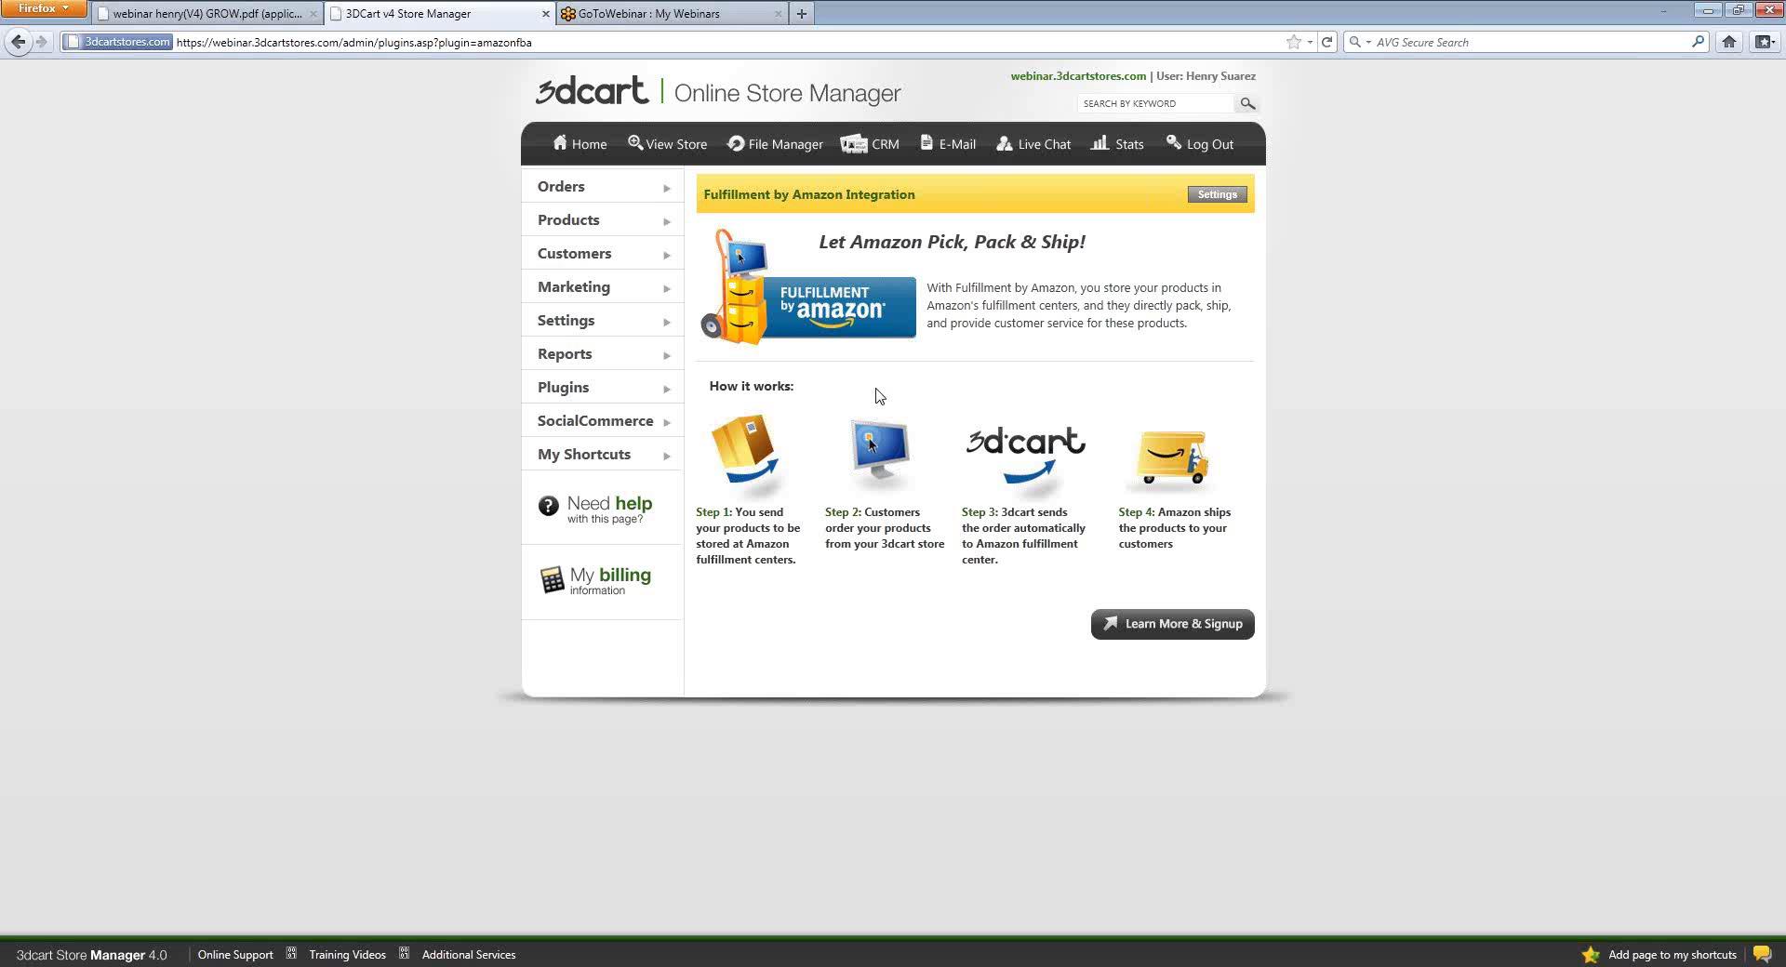
Step: Reopen the Plugins > Fulfillment submenu over the Fulfillment by Amazon page
mouse_move(635, 385)
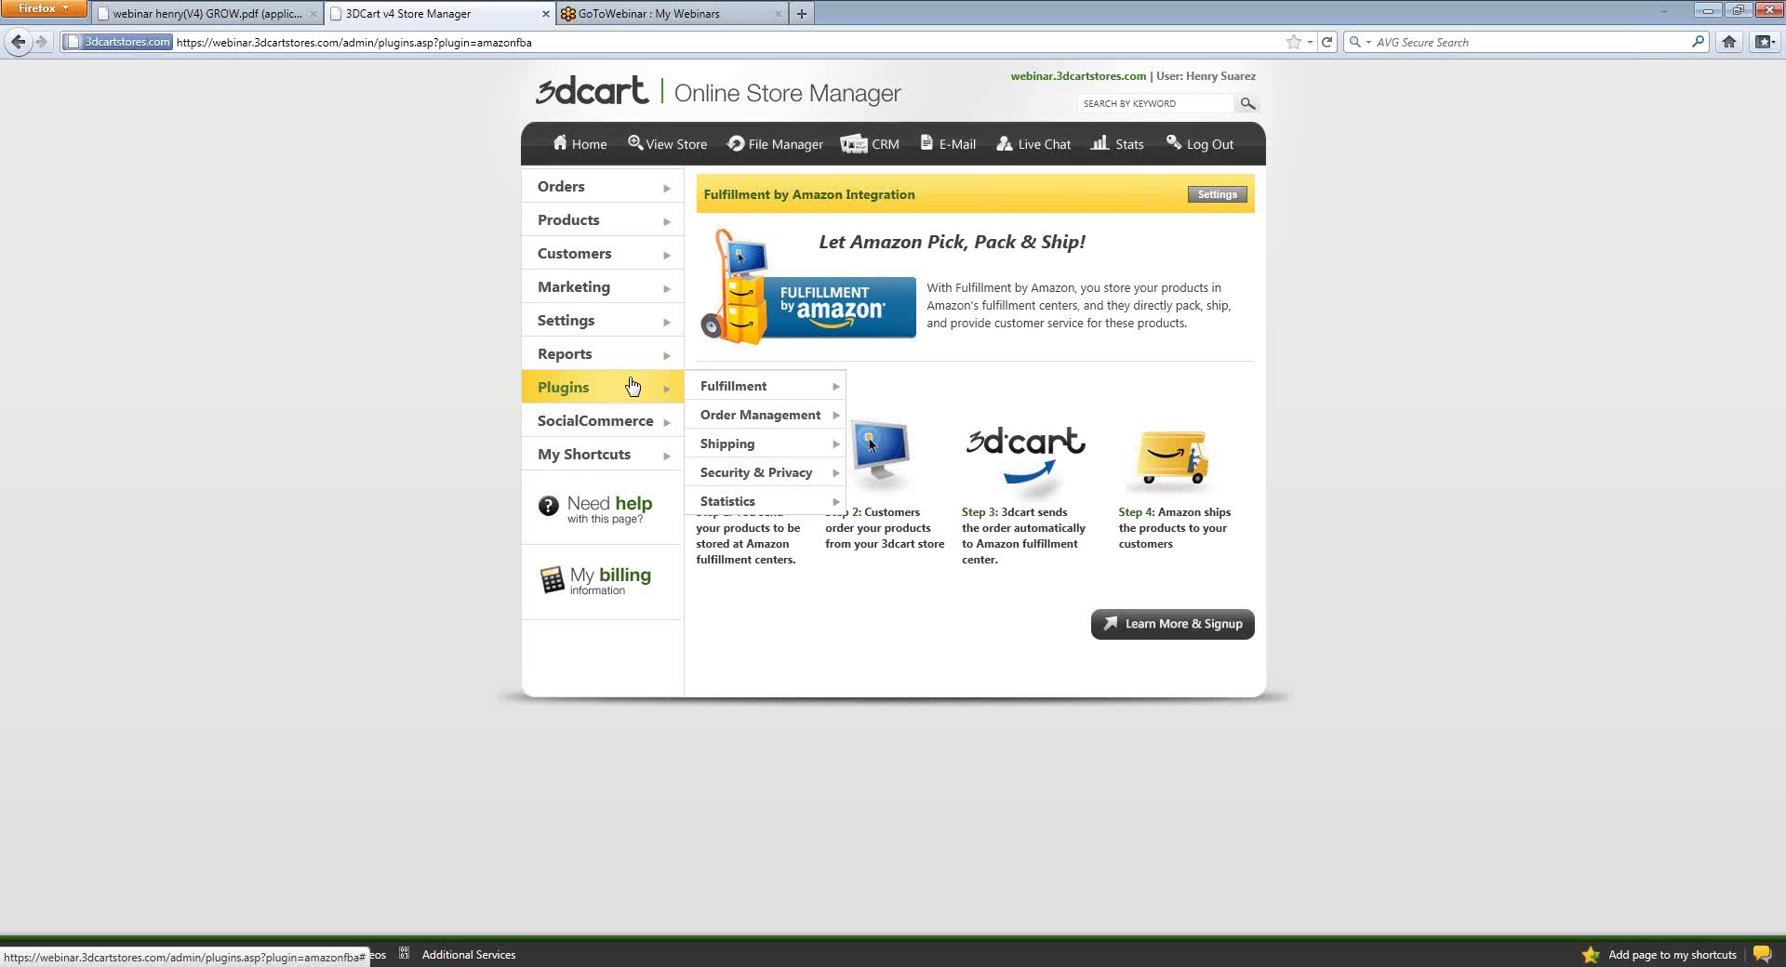
mouse_move(745, 416)
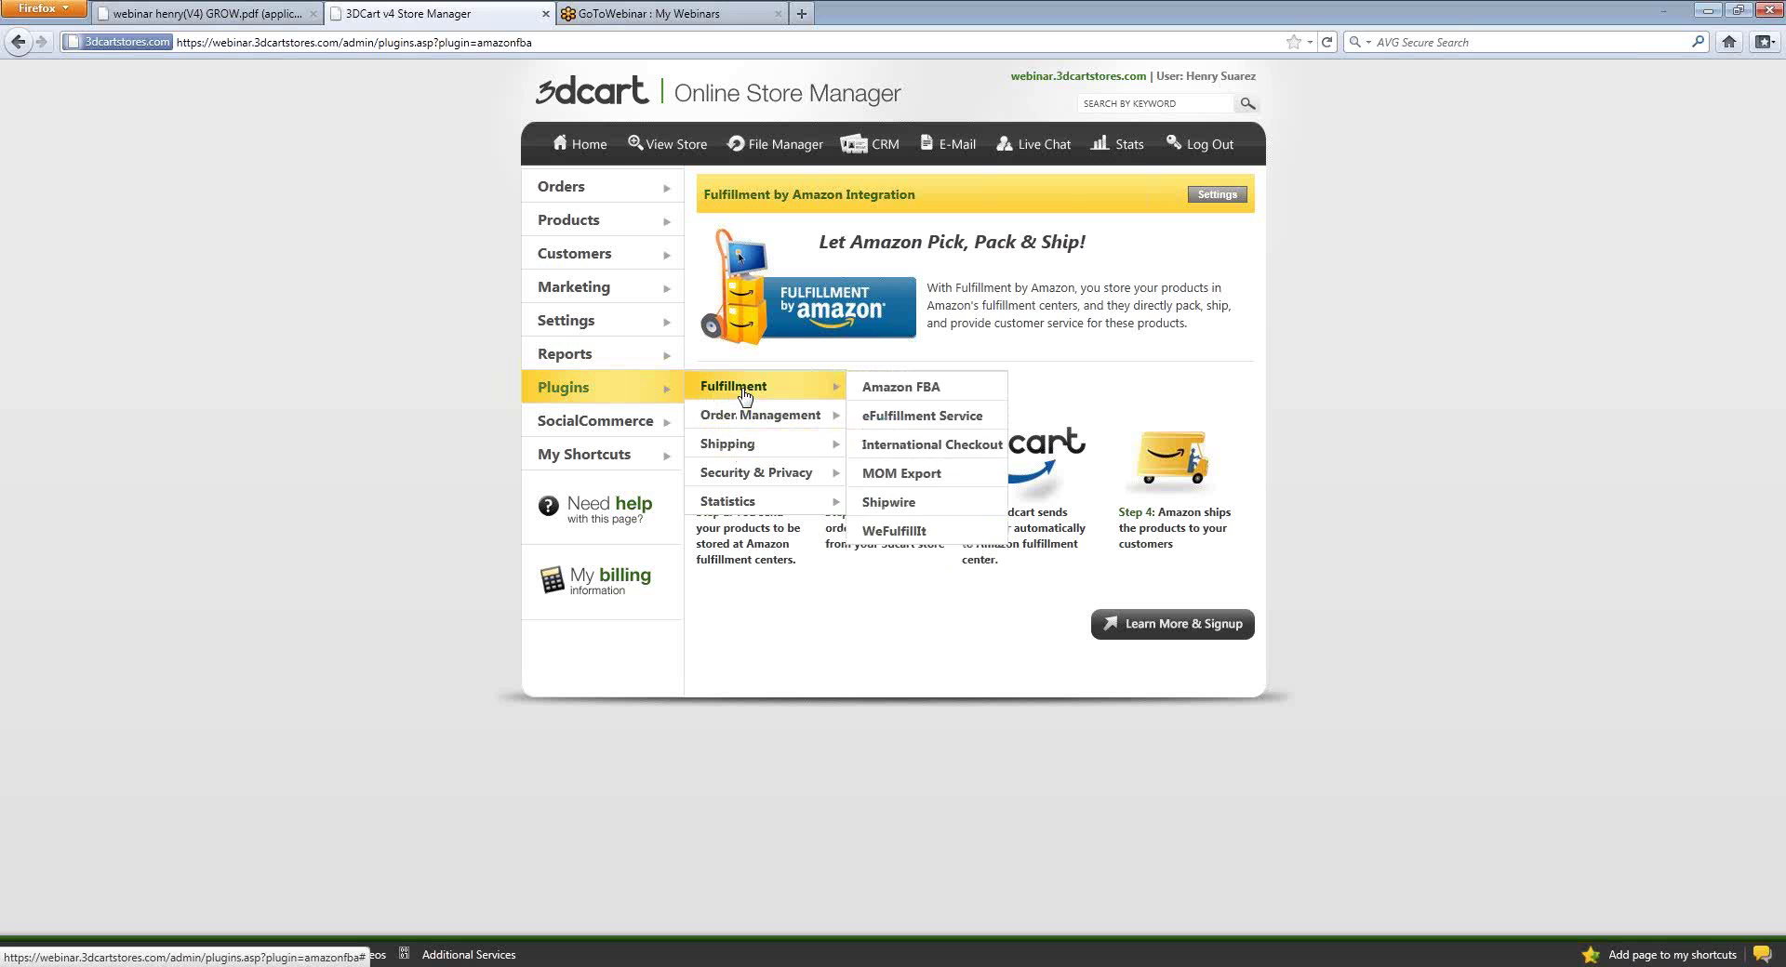
Step: Choose International Checkout from the Plugins > Fulfillment submenu
left_click(893, 448)
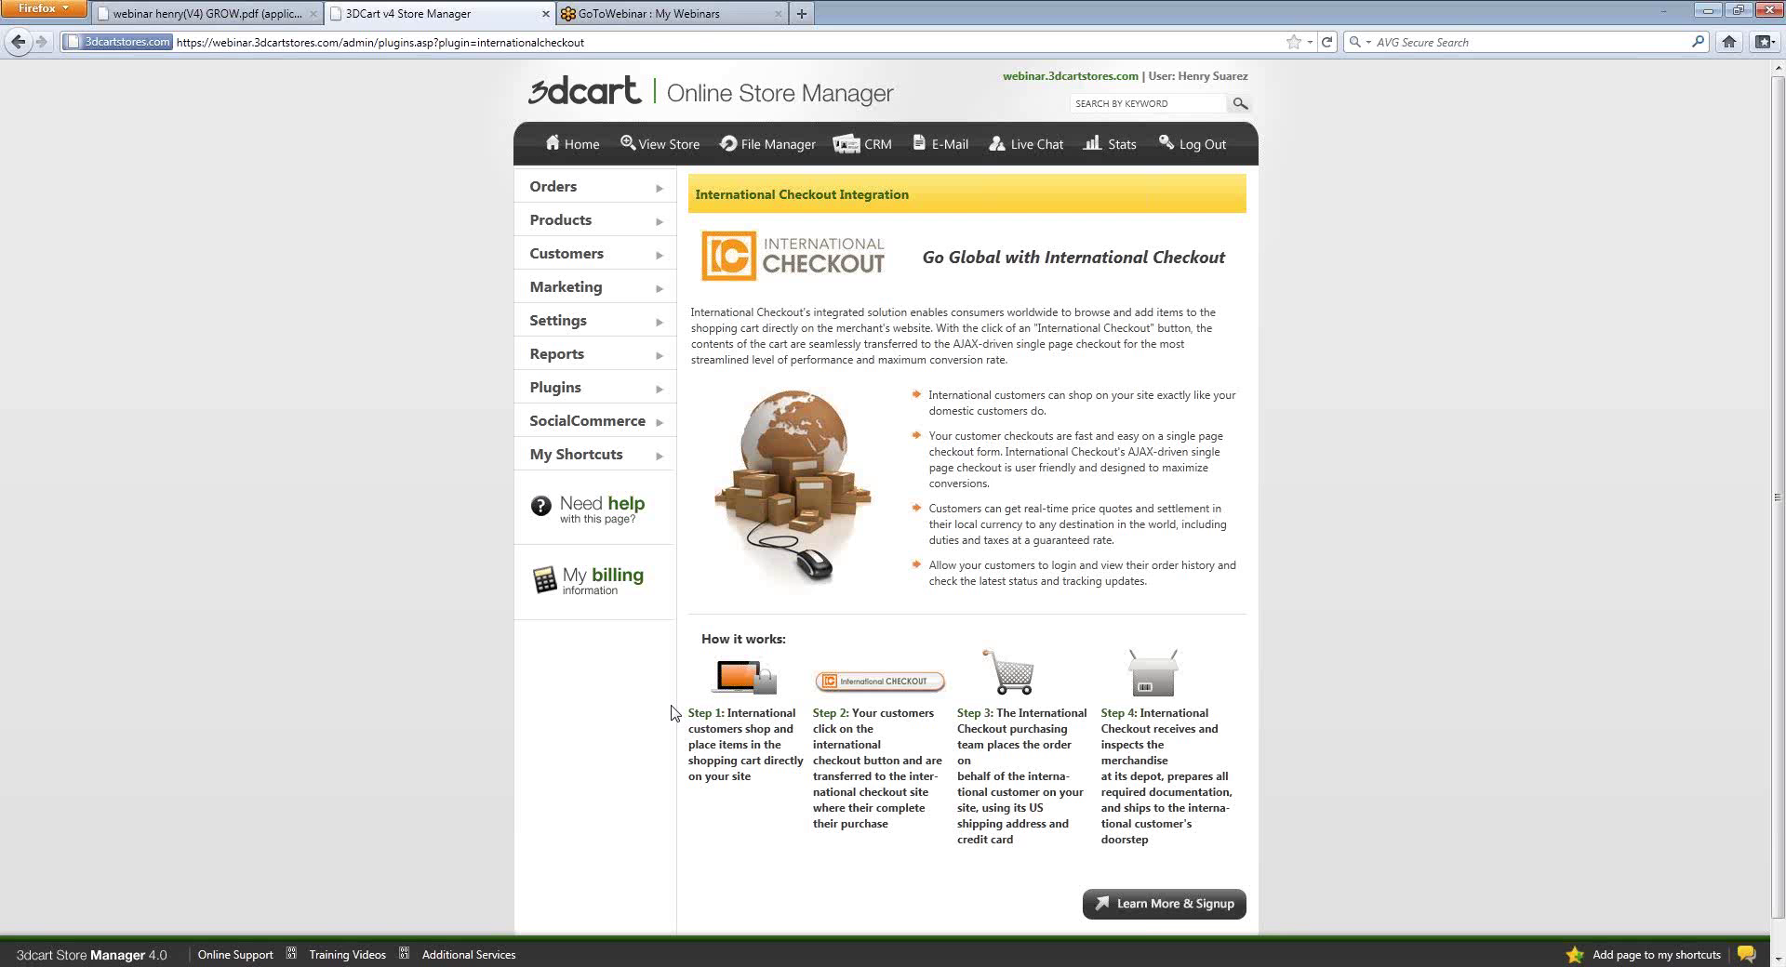
Step: Back in the slide deck, clear the Automation highlight and scroll to page 4, Thank You!
left_click(205, 13)
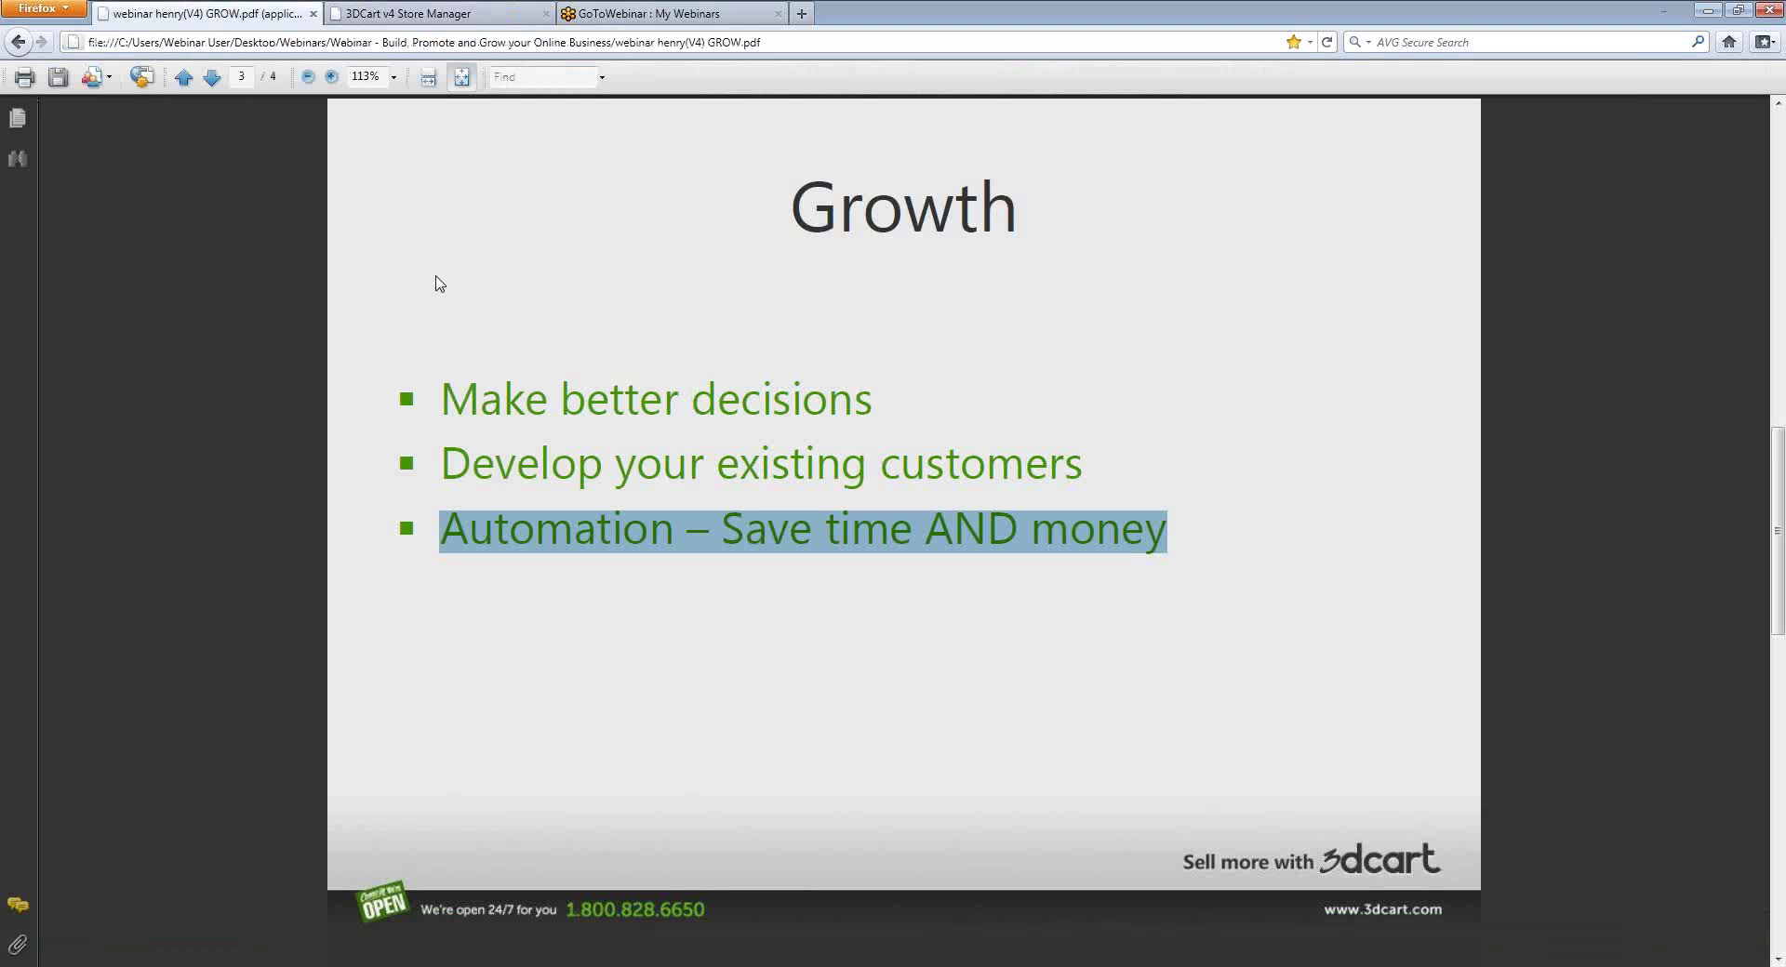
left_click(446, 398)
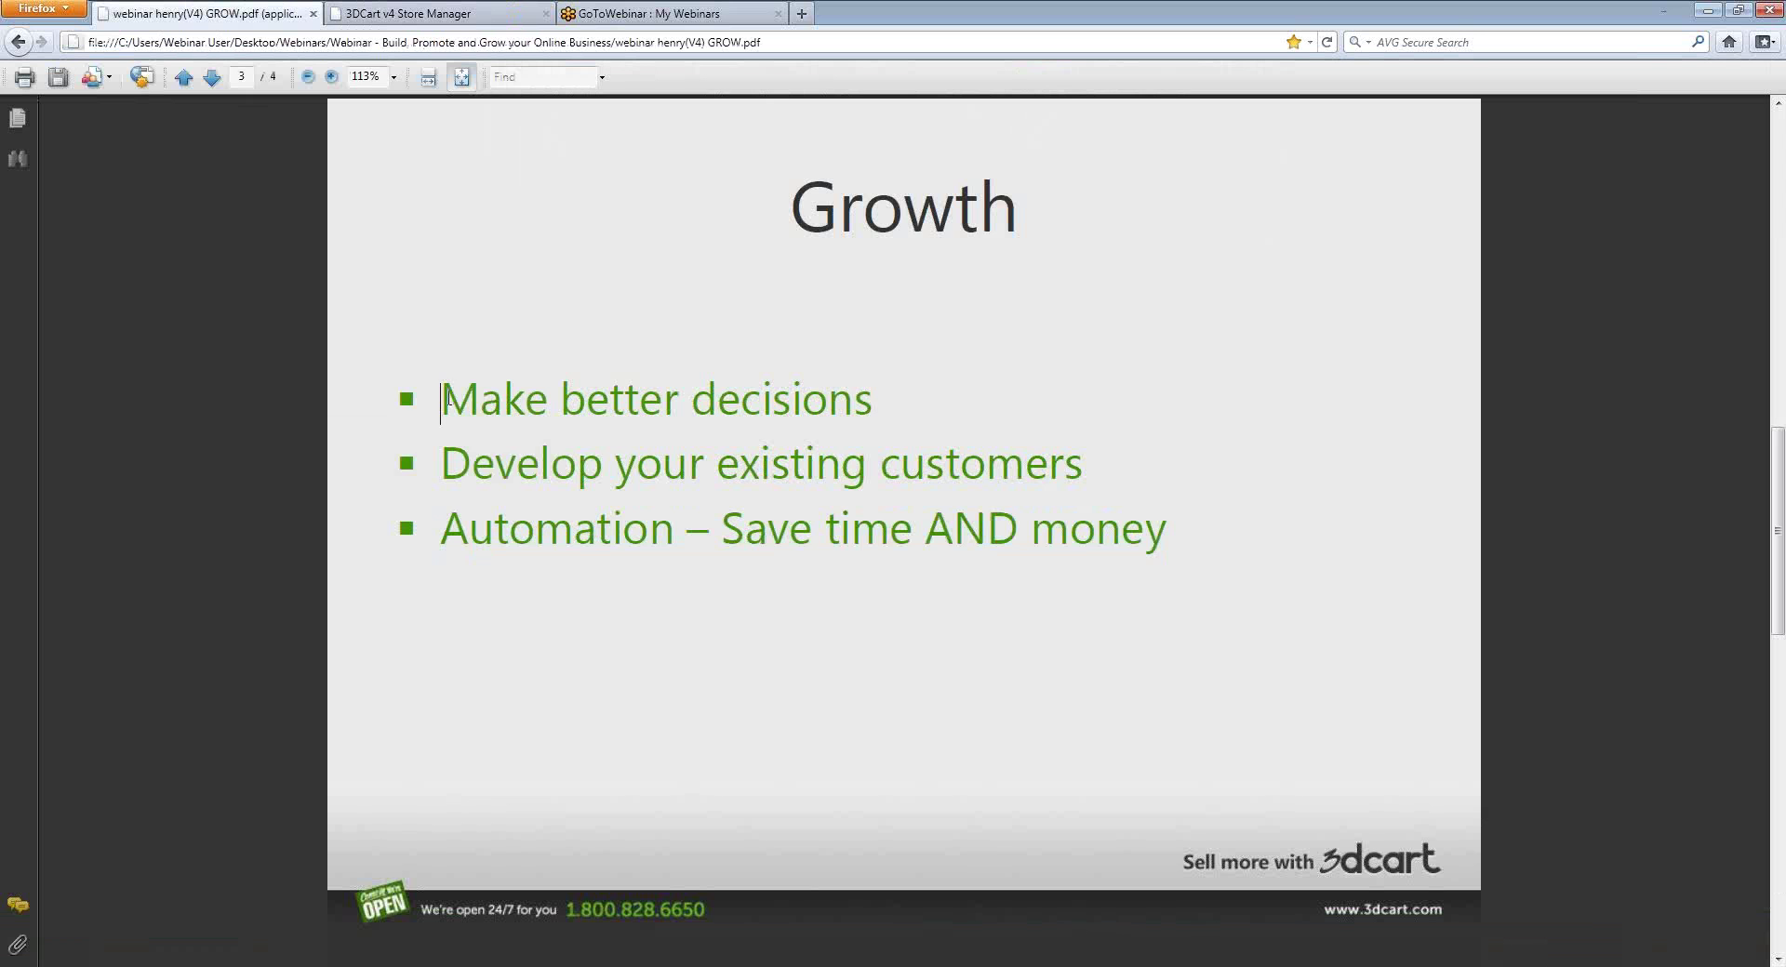
scroll(447, 398, "down", 1)
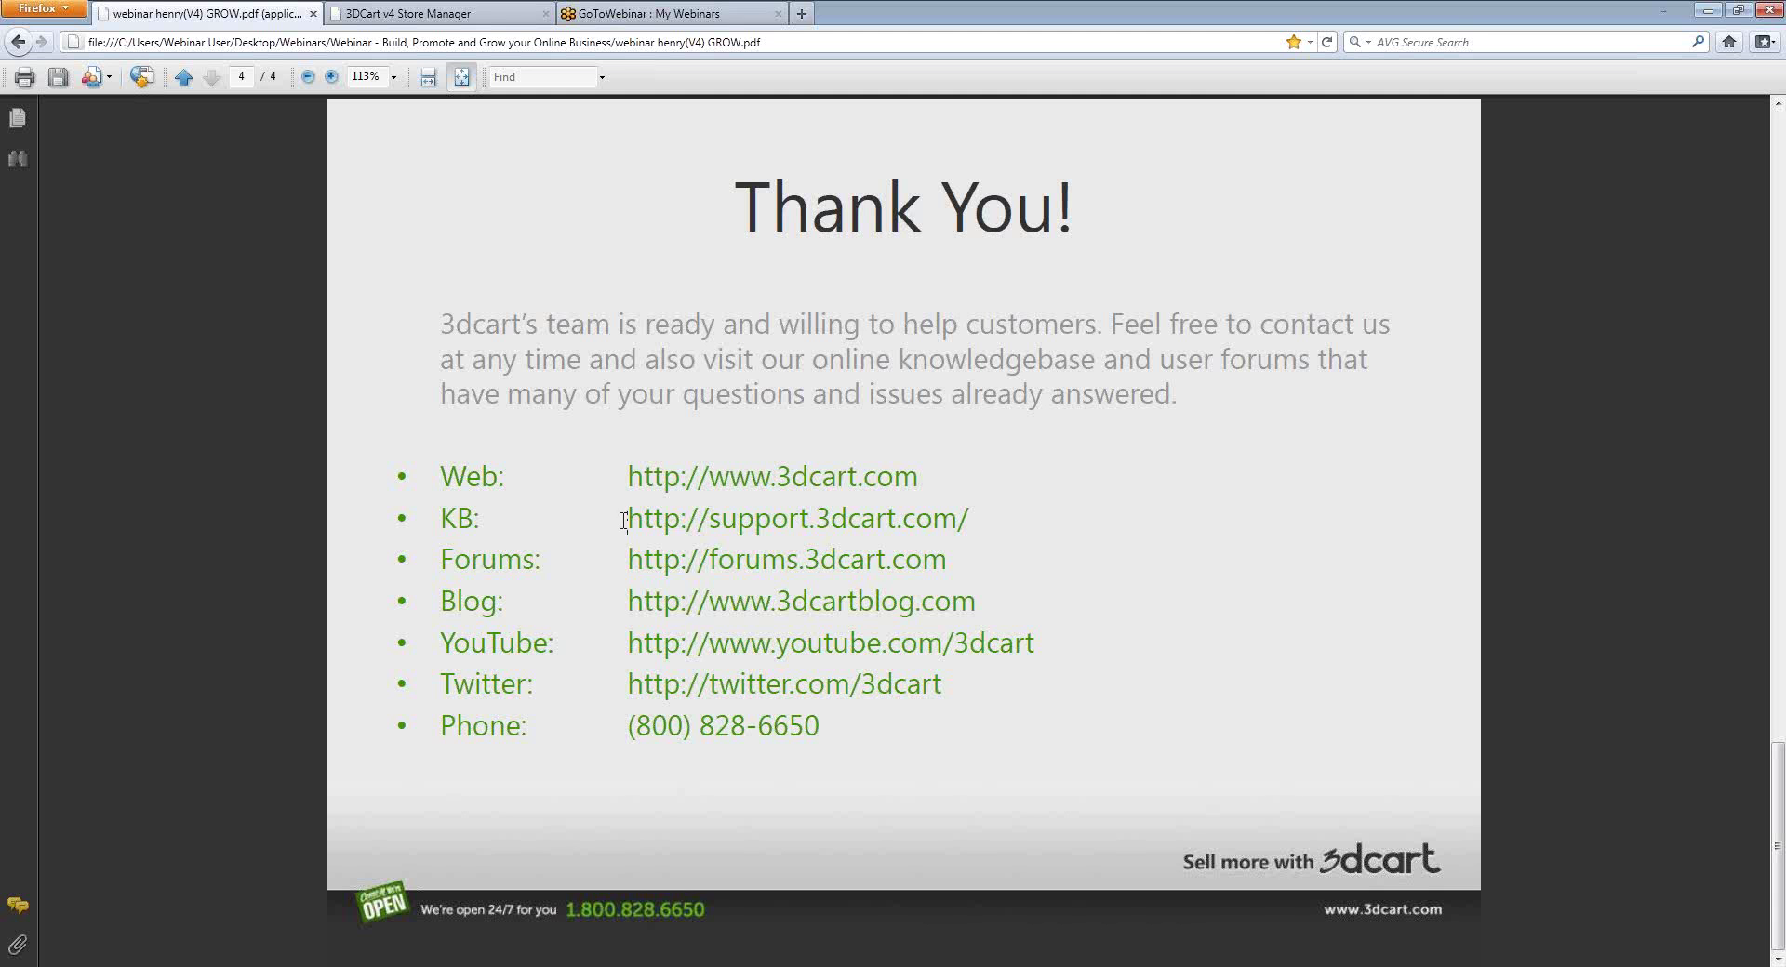
left_click_drag(624, 520, 971, 522)
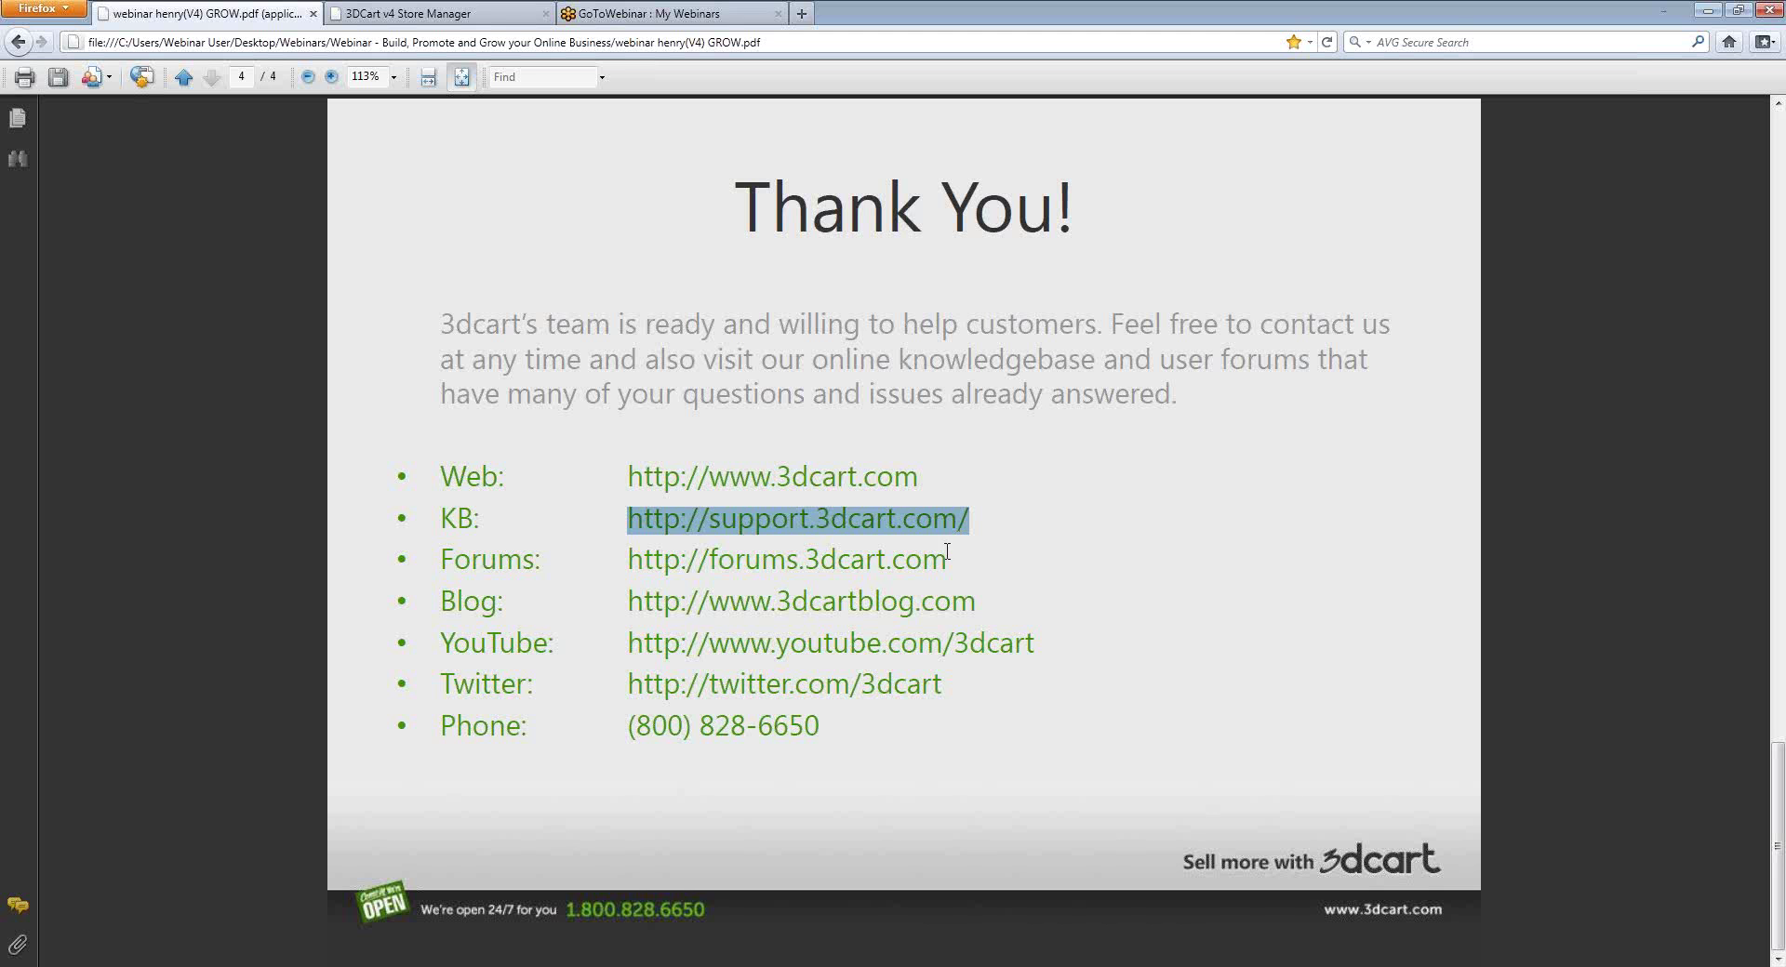
left_click_drag(947, 559, 609, 559)
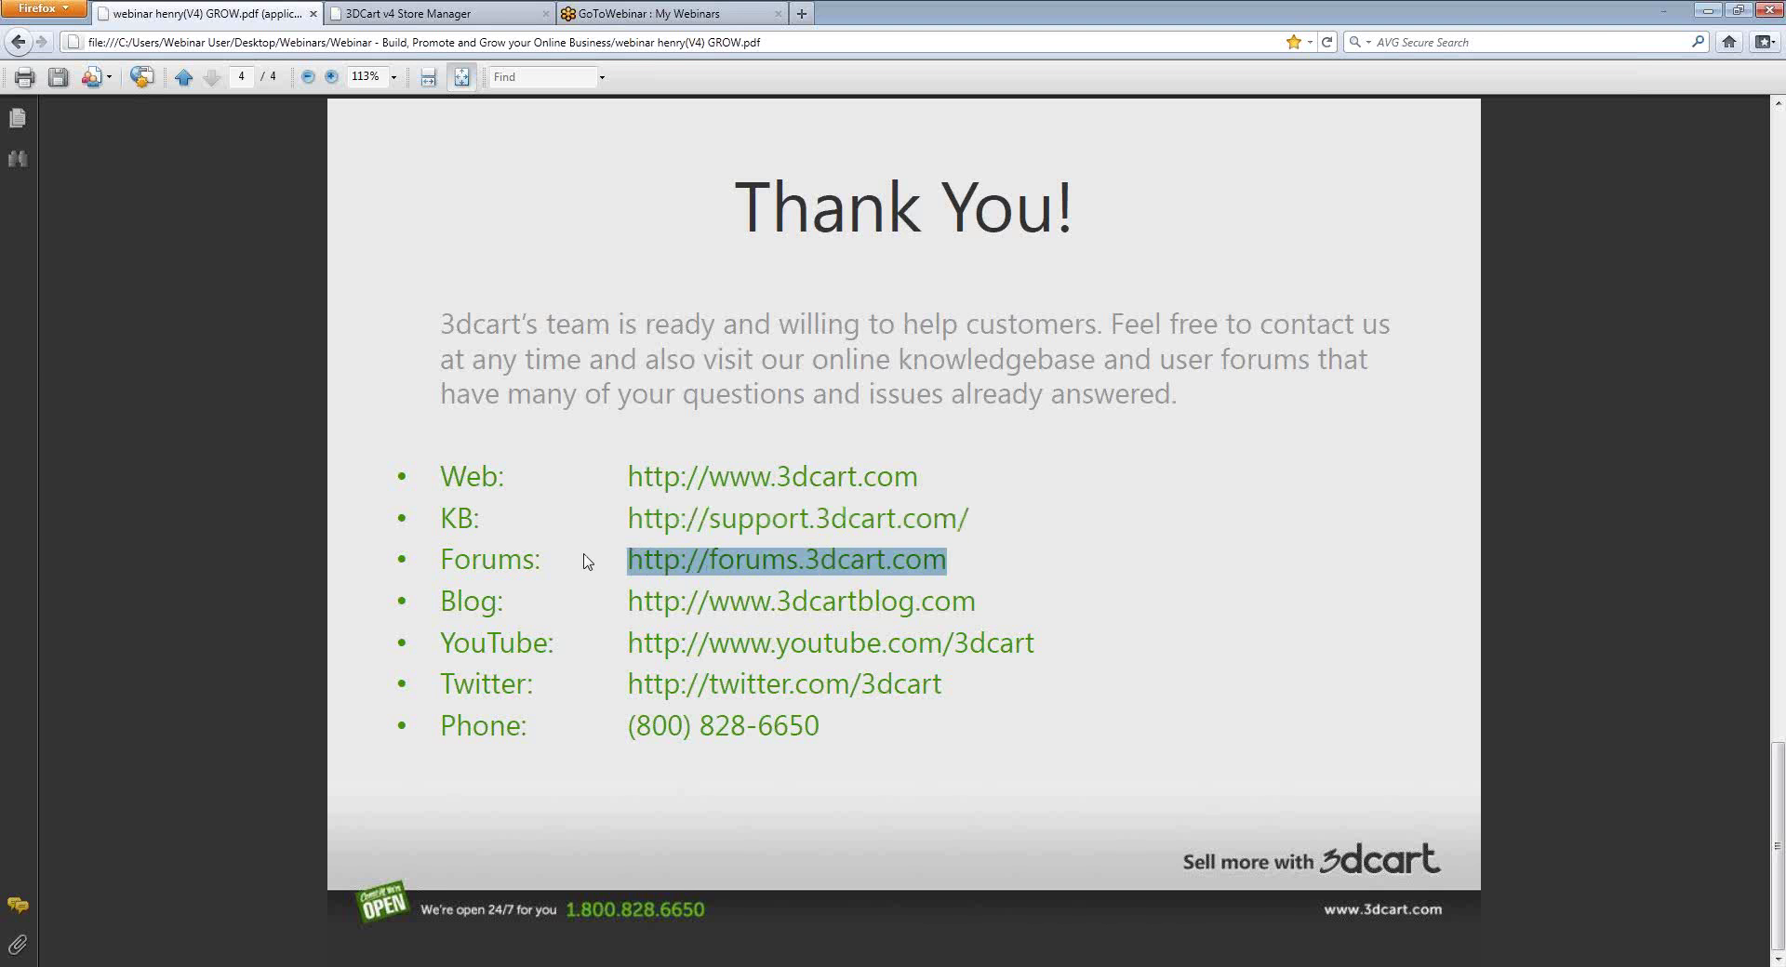